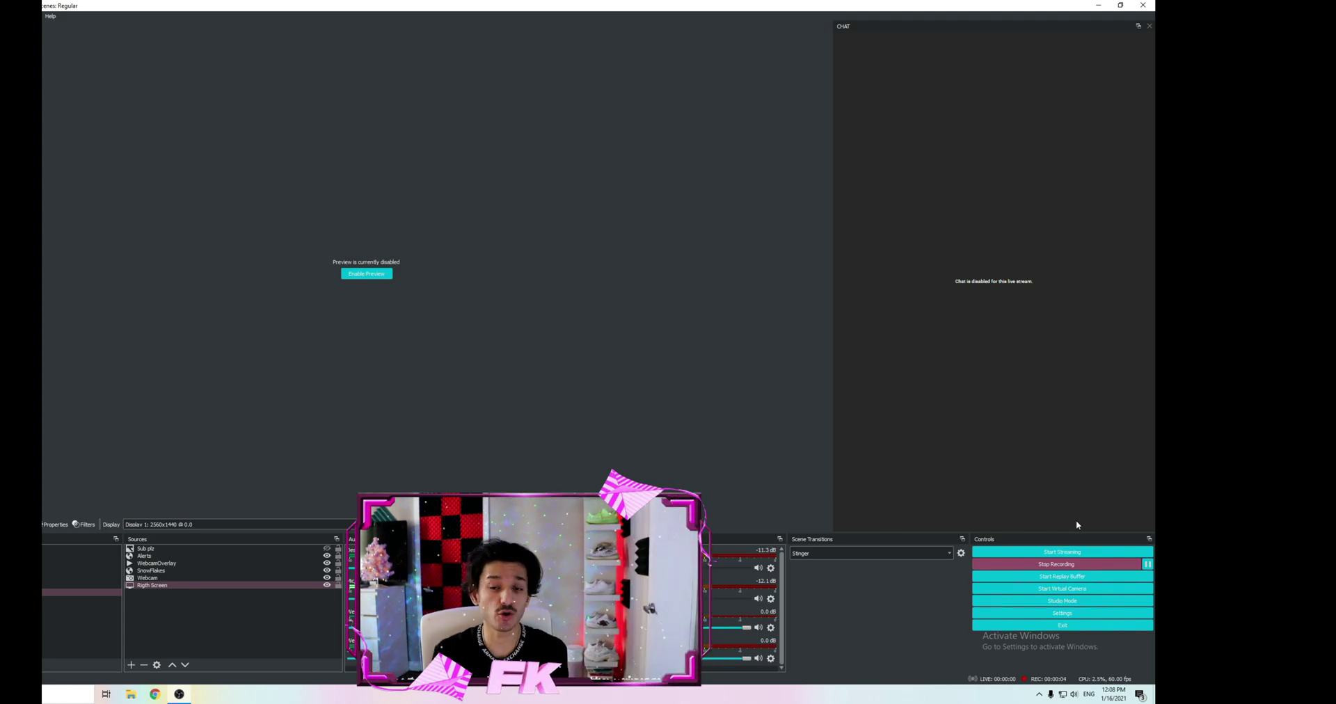
# Open the OBS Settings window and move it higher on screen
pyautogui.click(1062, 612)
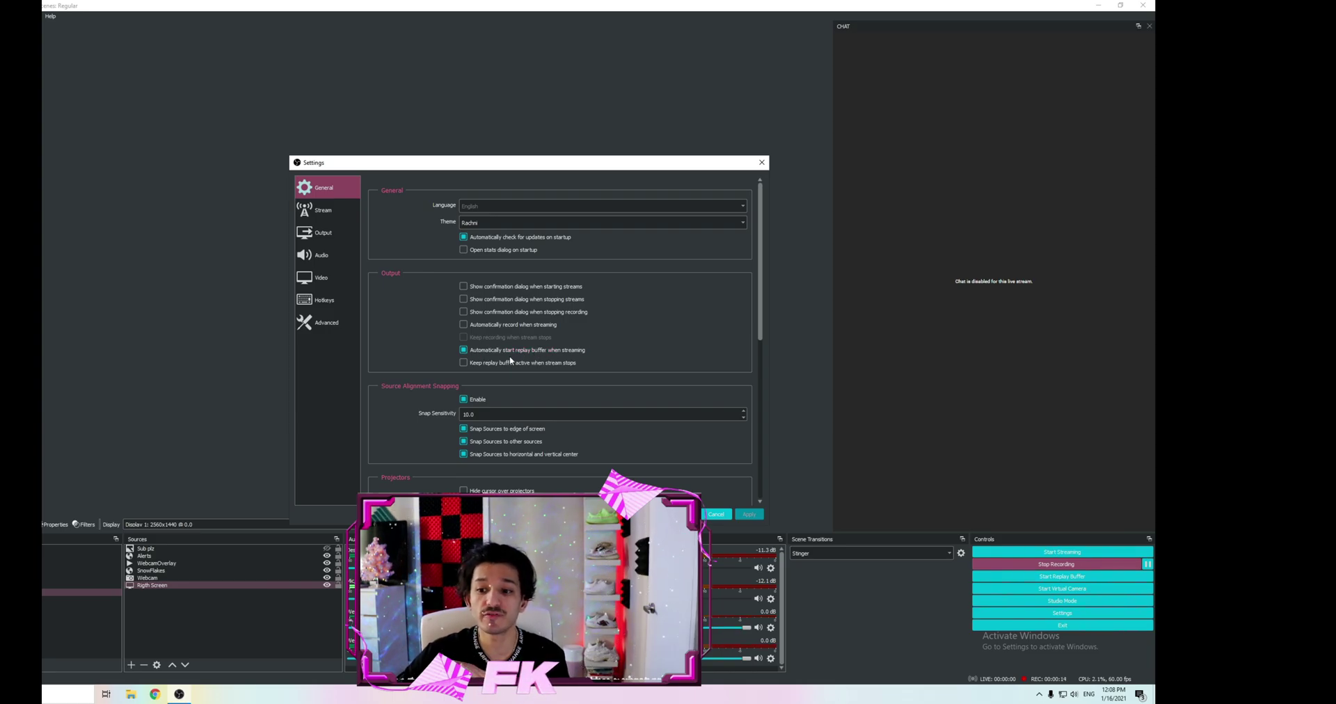
pyautogui.moveTo(477, 158); pyautogui.dragTo(471, 79)
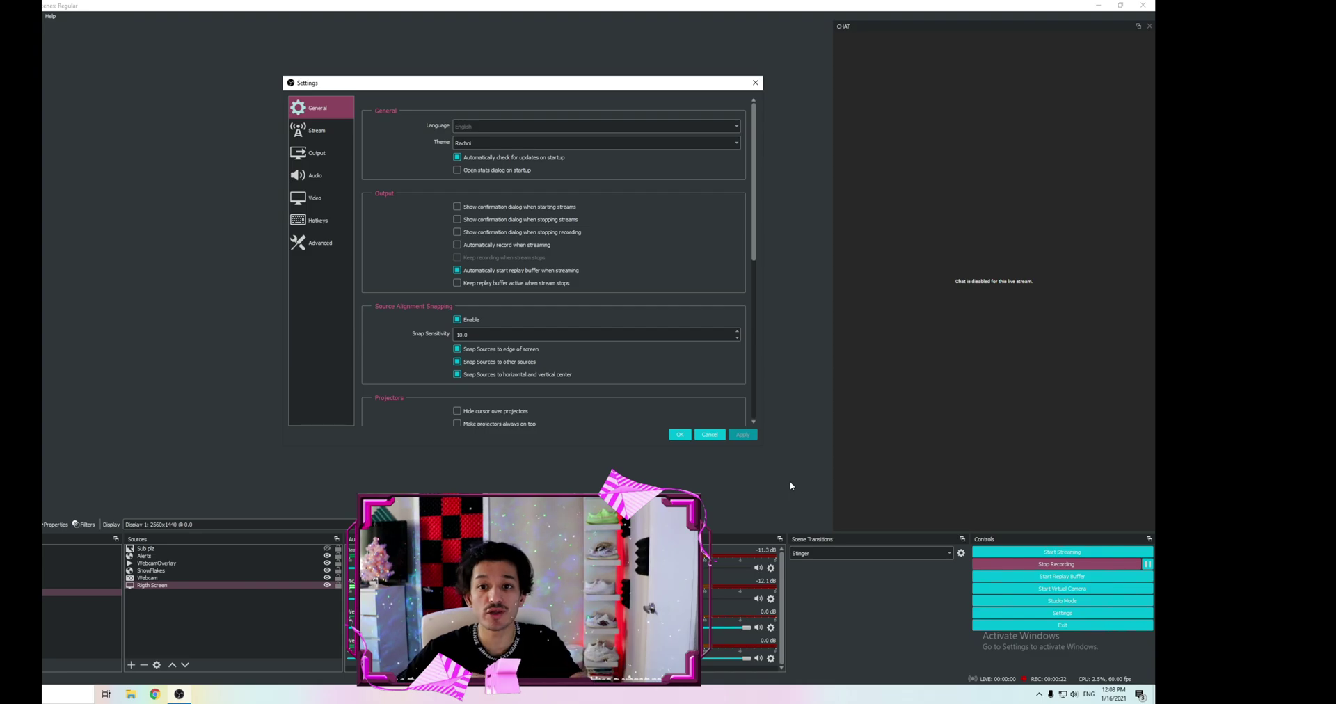
# Show the Output page's Recording options and raise the Settings window further
pyautogui.click(317, 152)
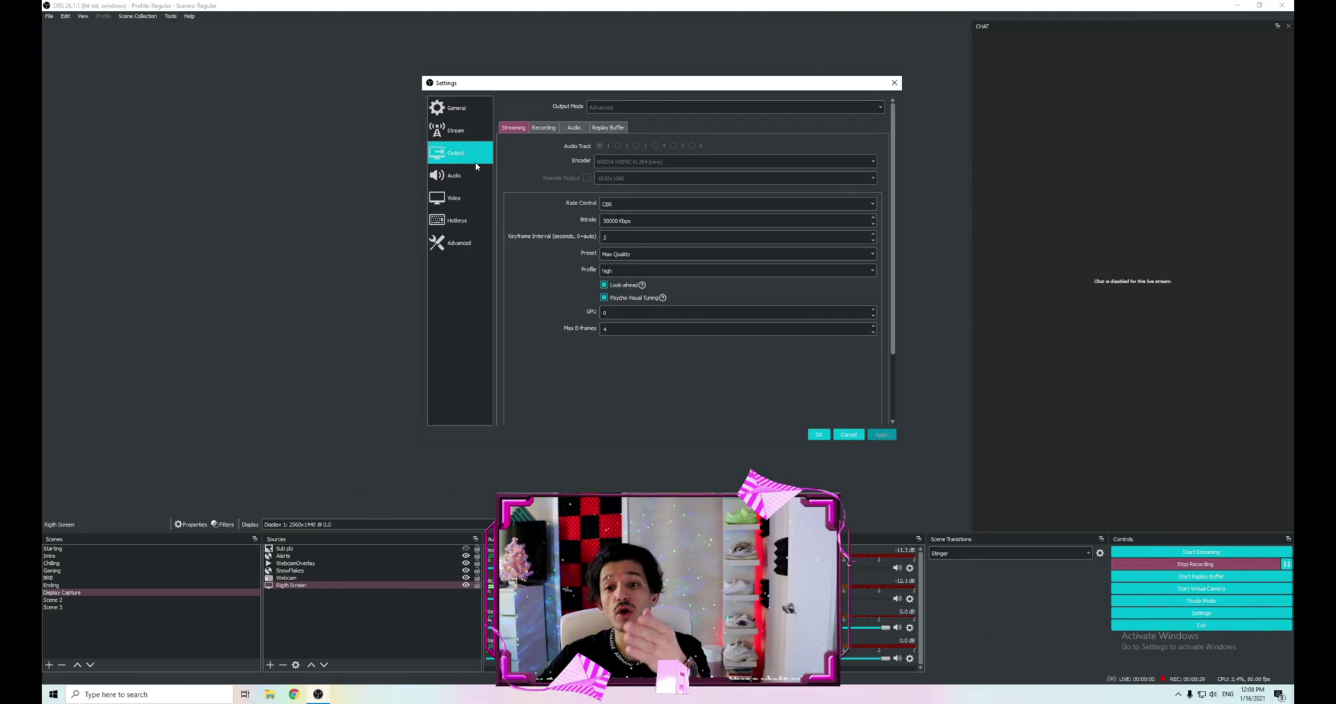
pyautogui.click(404, 127)
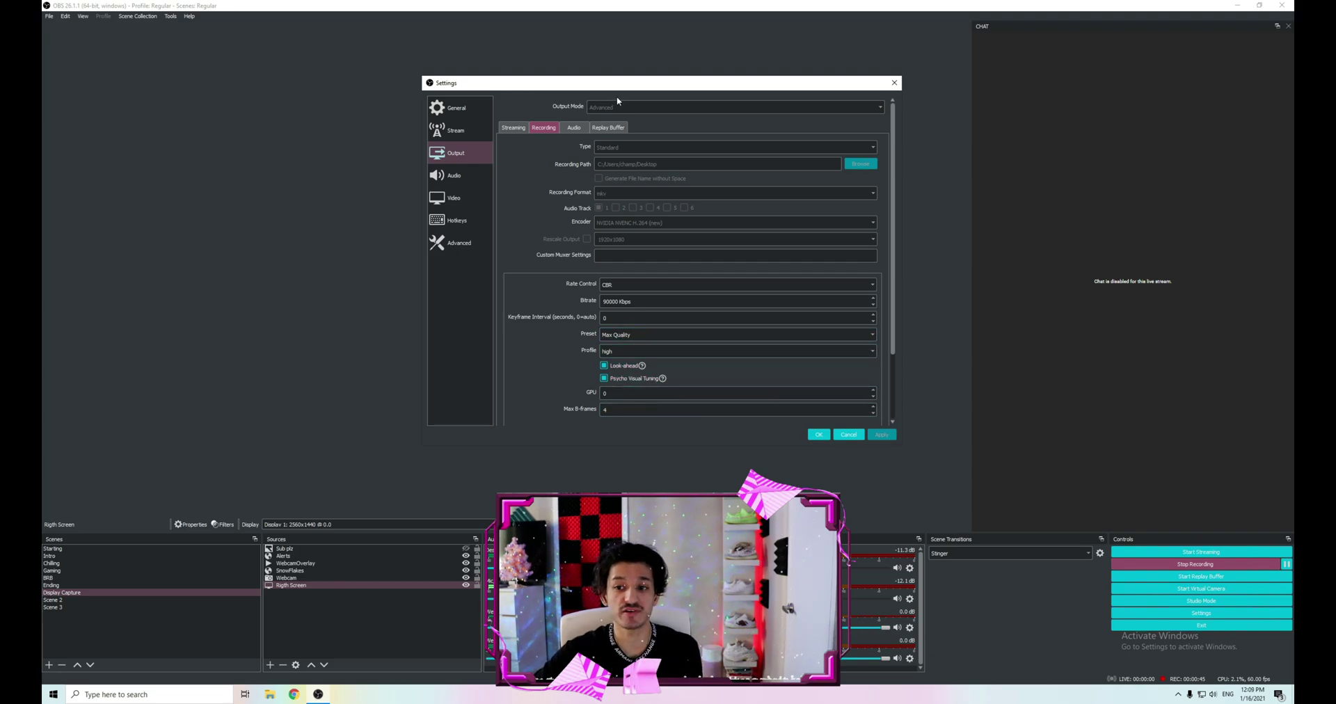
pyautogui.moveTo(616, 84); pyautogui.dragTo(610, 55)
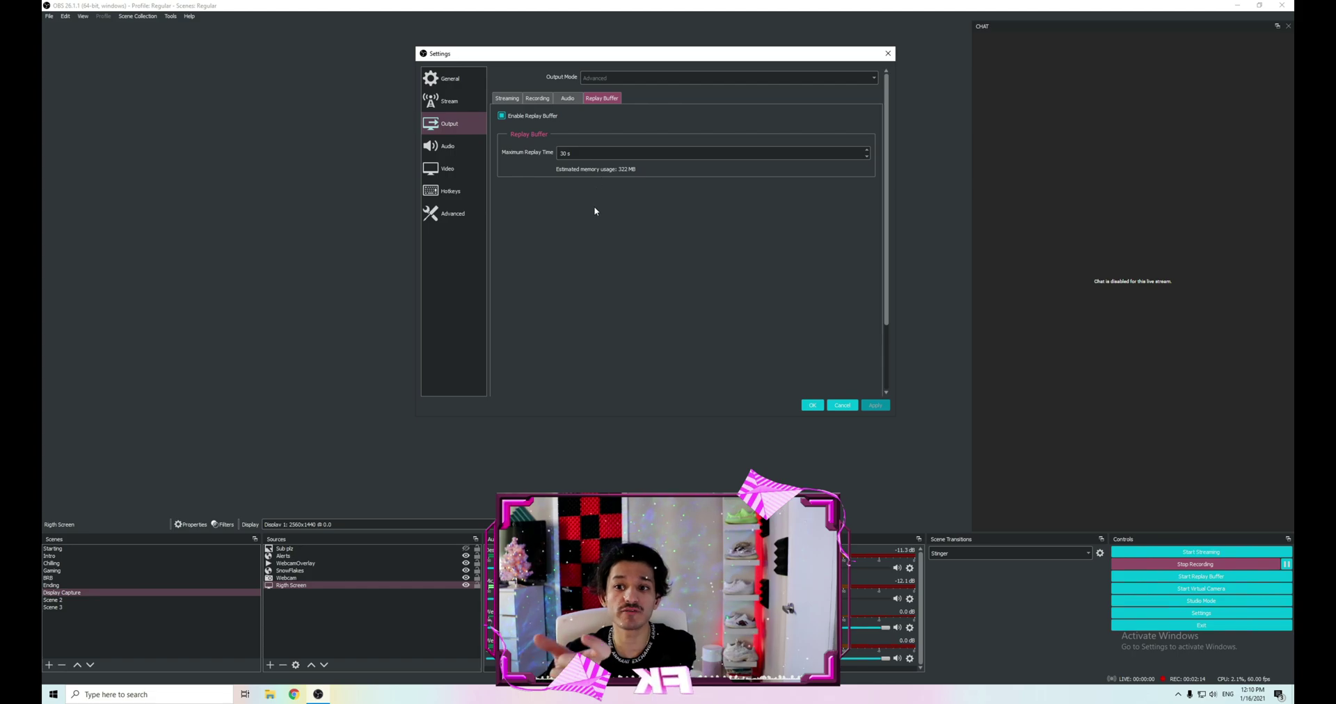
pyautogui.click(602, 153)
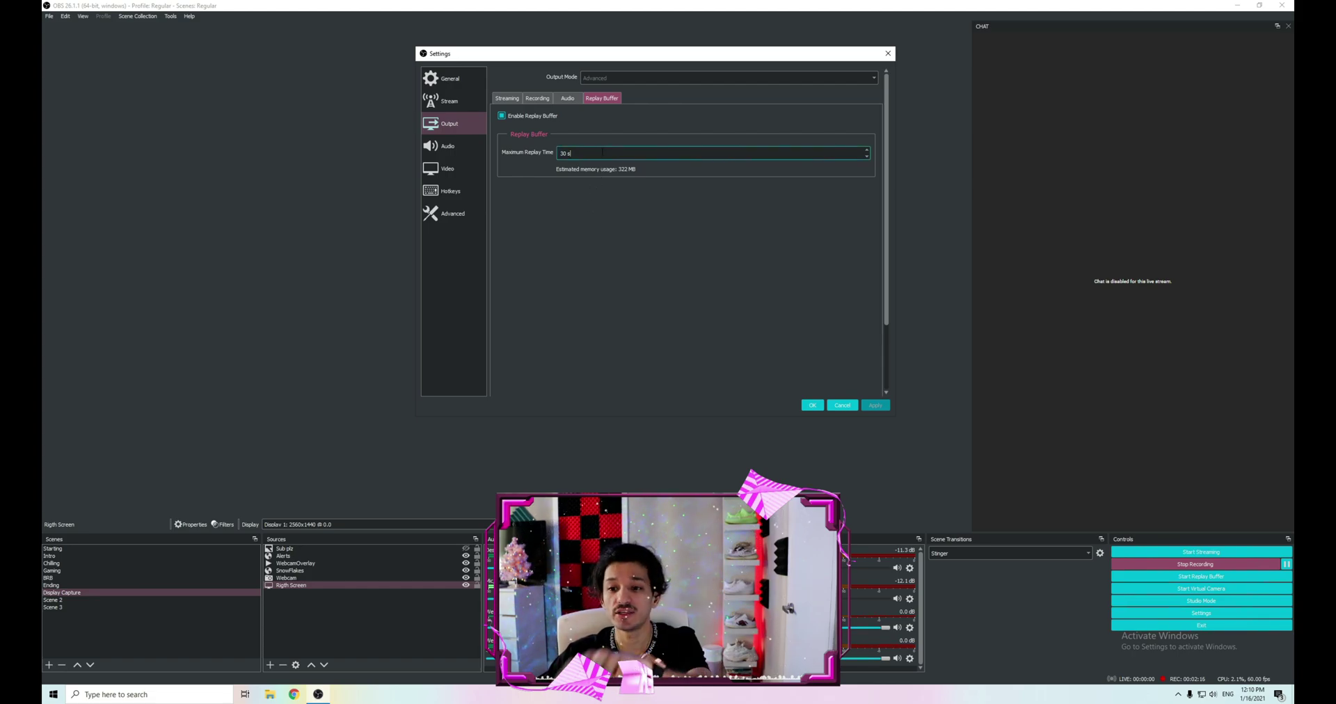
pyautogui.doubleClick(580, 156)
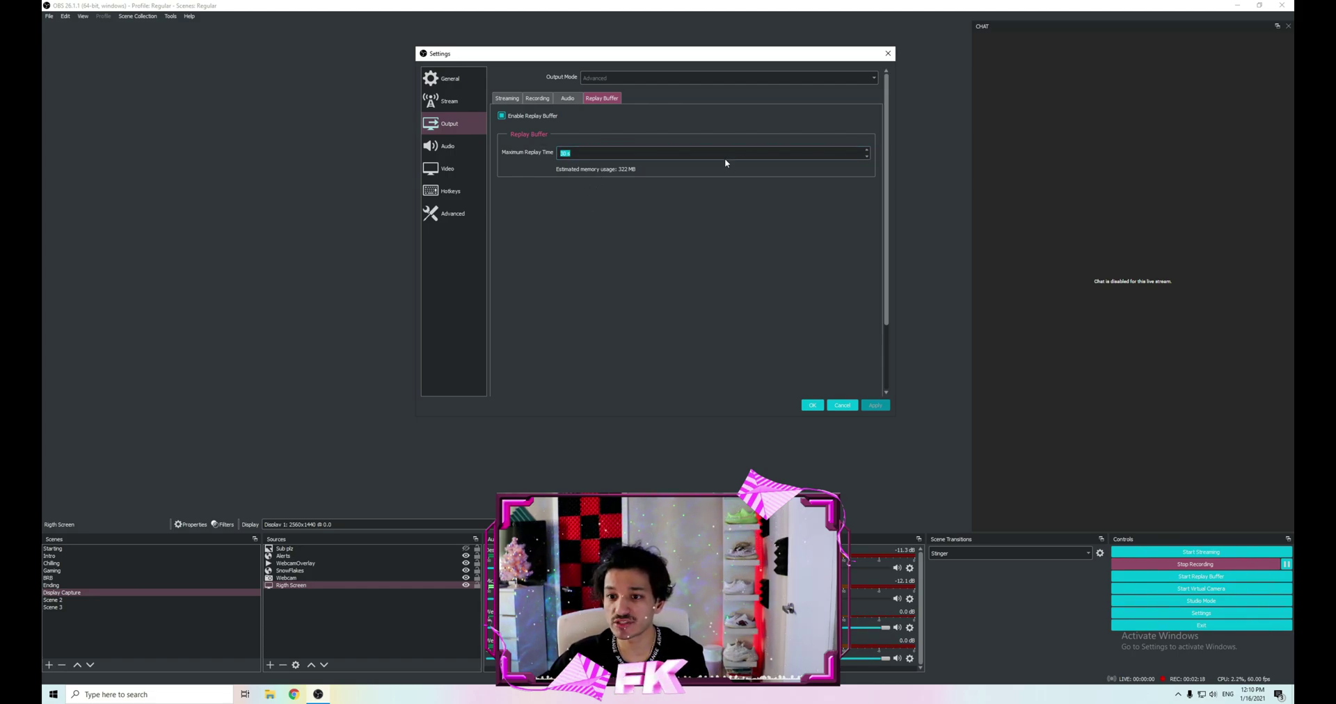
pyautogui.write('60')
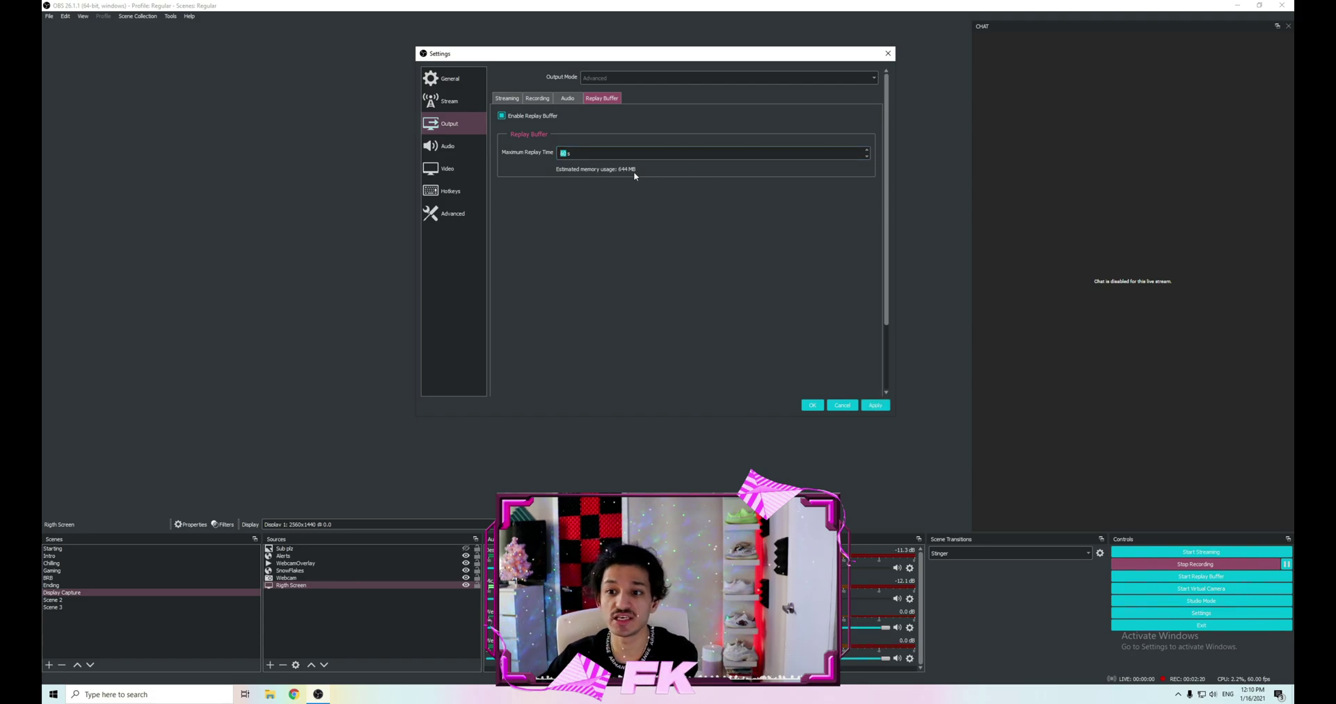
pyautogui.write('30')
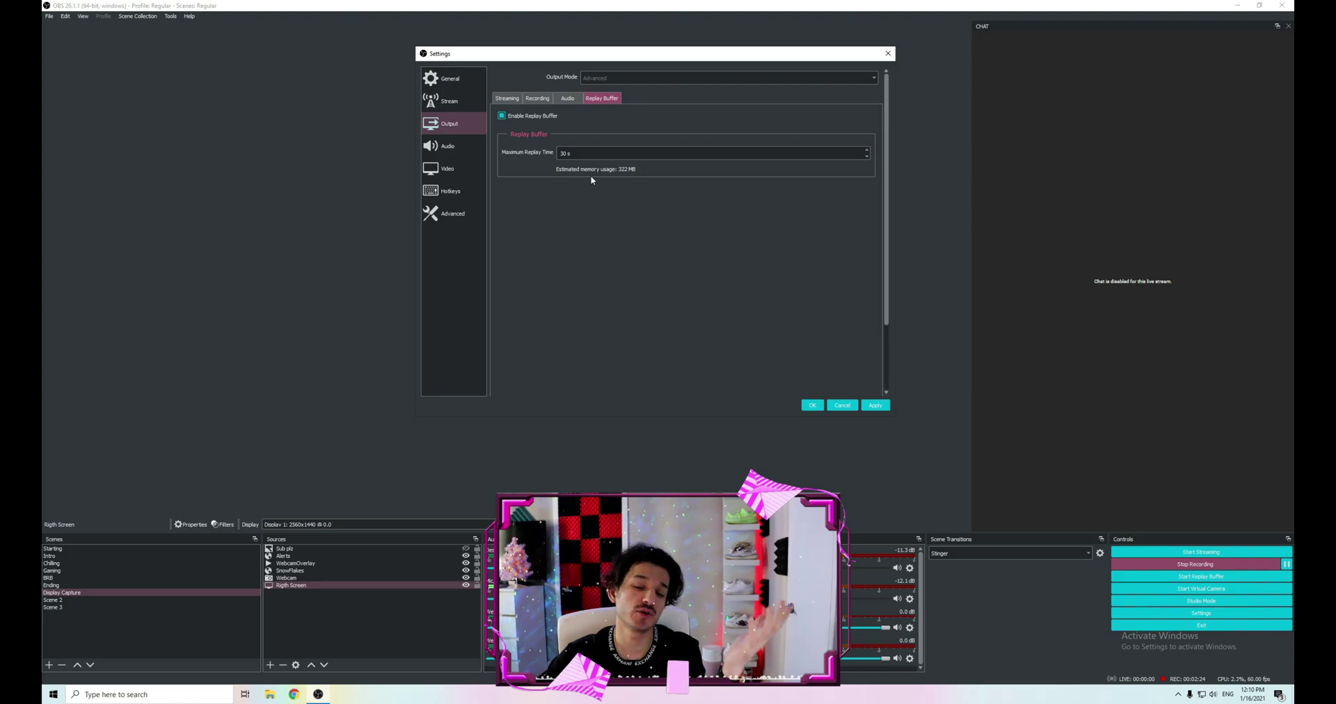
pyautogui.click(875, 405)
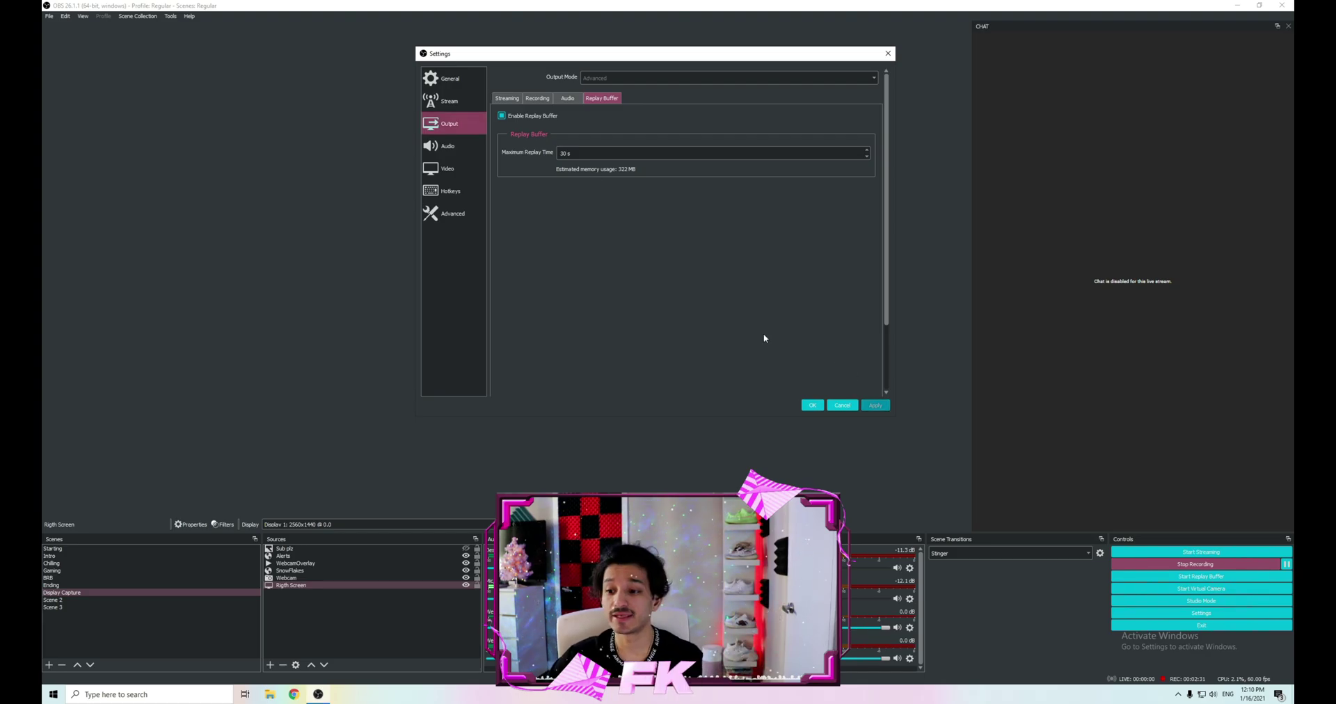
# Assign F12 as the Replay Buffer's Save Replay hotkey
pyautogui.click(447, 196)
pyautogui.scroll(-5, 563, 282)
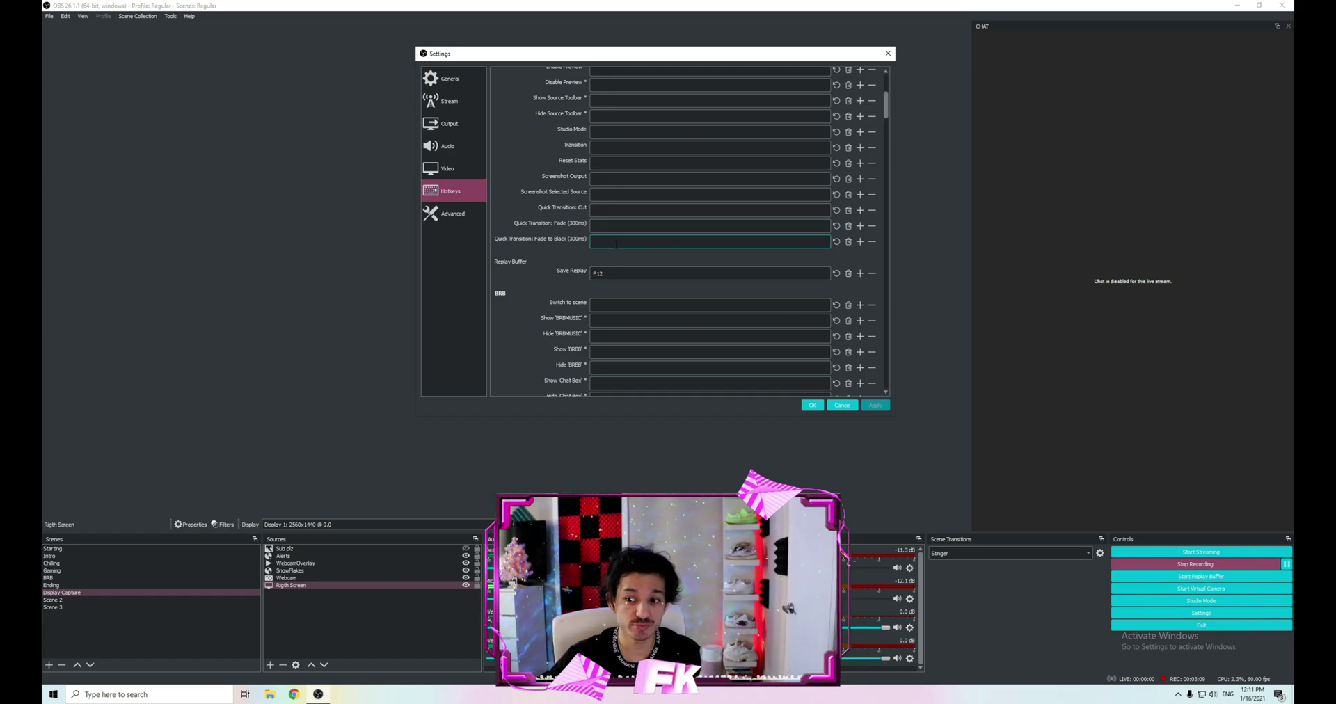
pyautogui.click(612, 272)
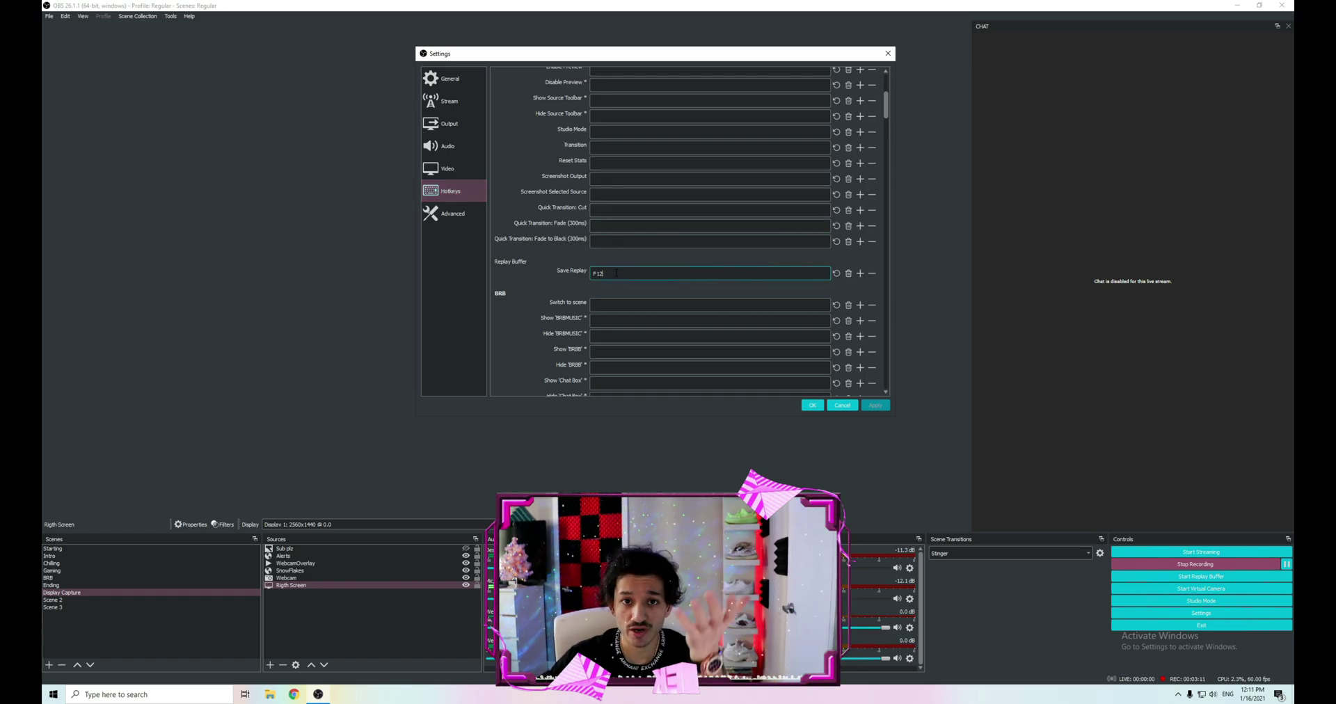
# Save the OBS settings and close the Settings window
pyautogui.click(812, 406)
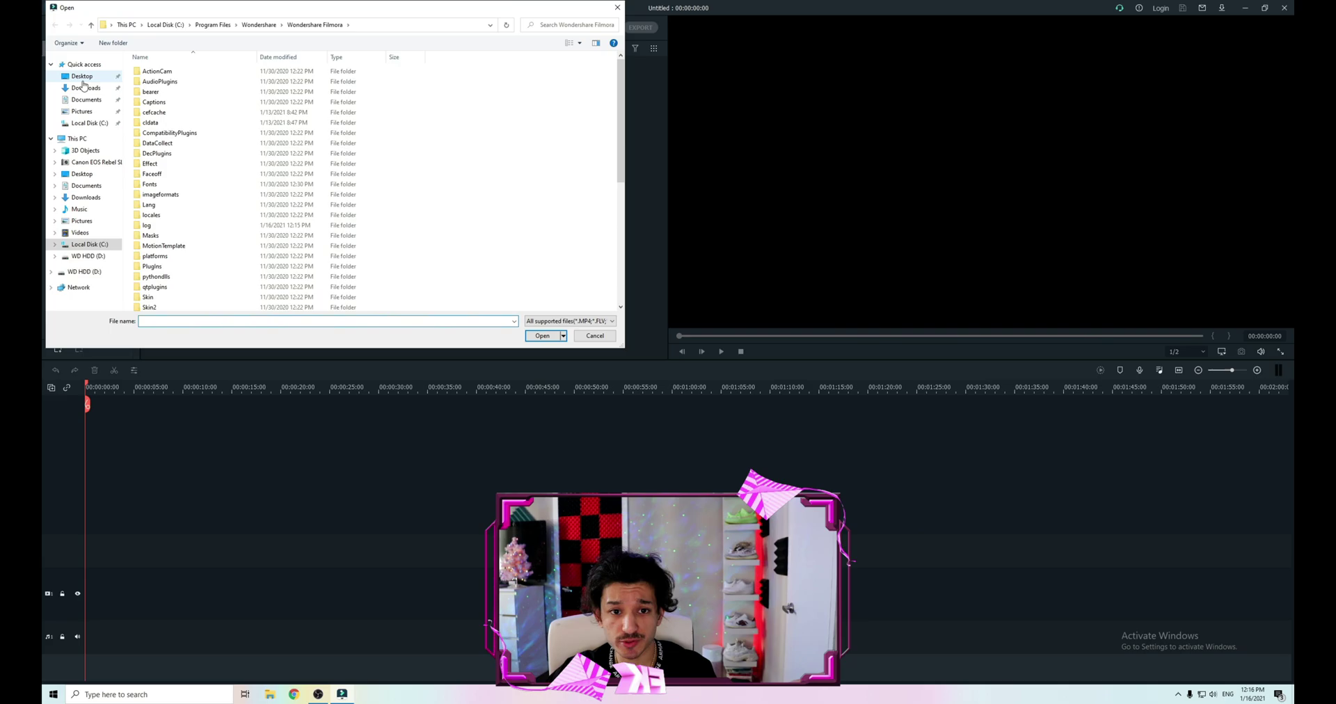
pyautogui.click(82, 77)
pyautogui.click(146, 178)
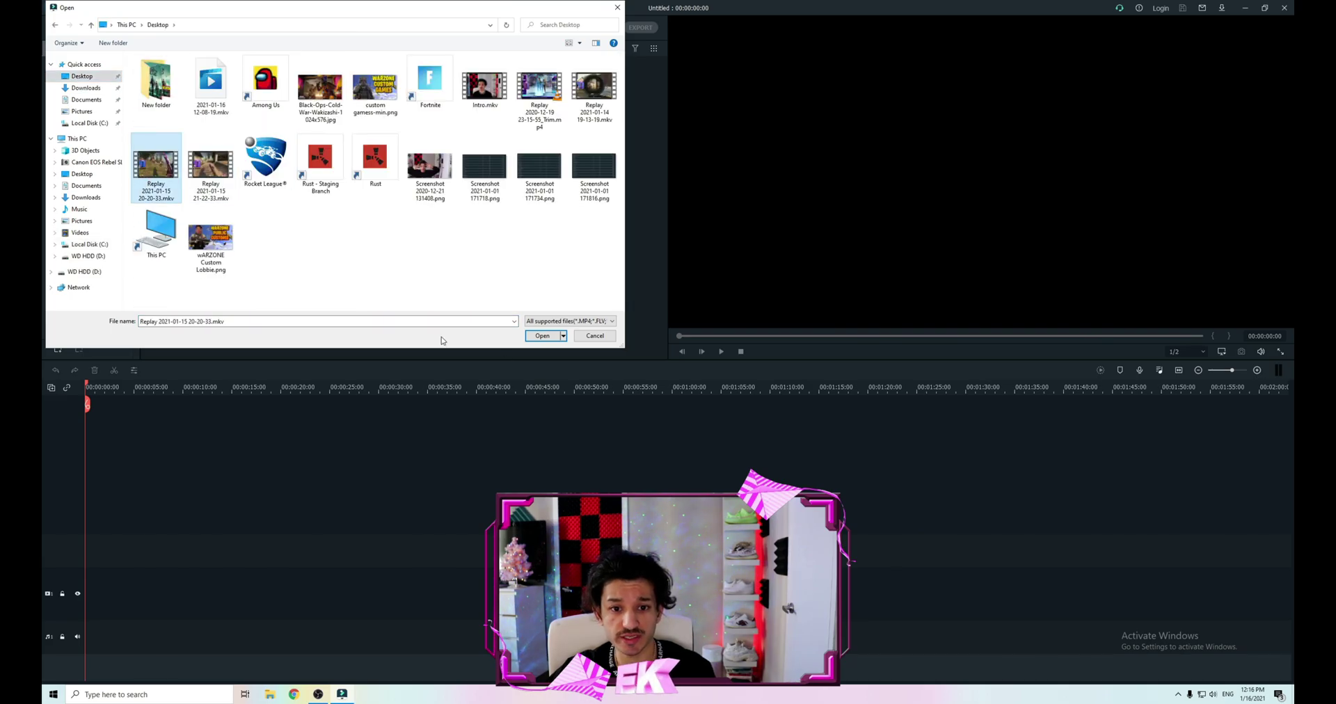
pyautogui.click(540, 336)
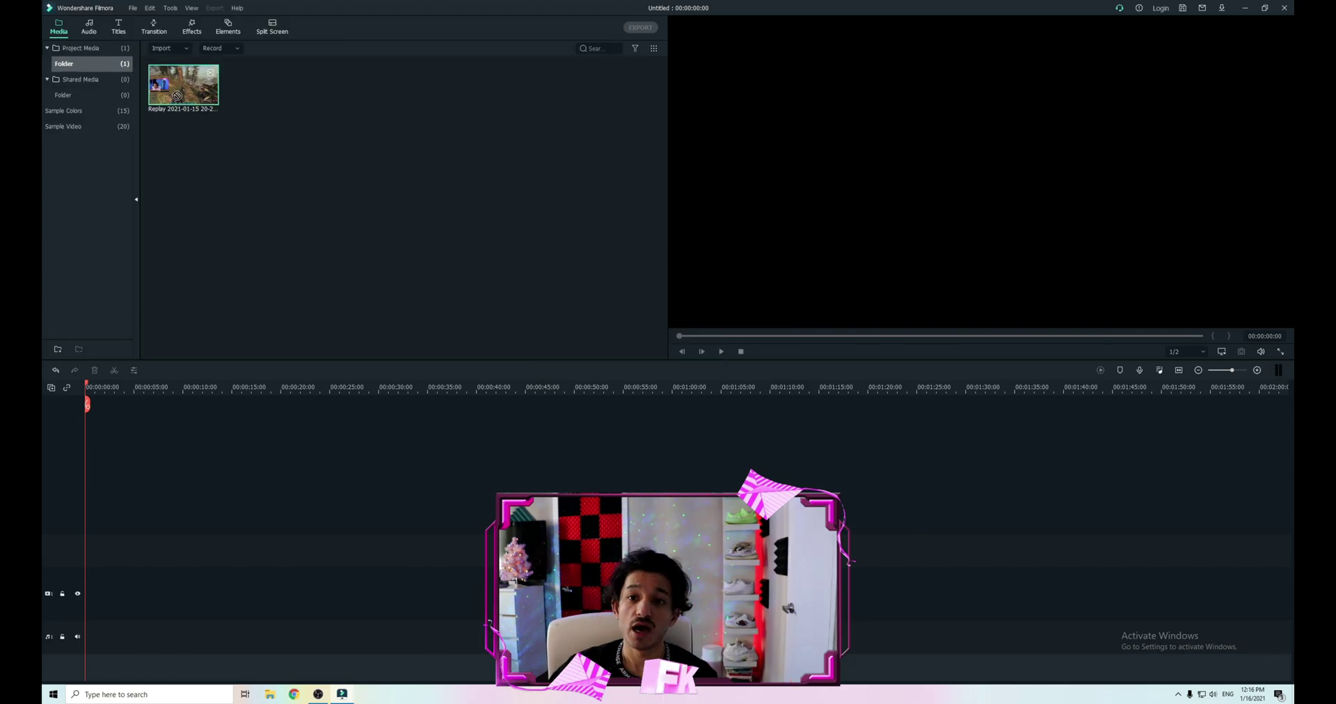
pyautogui.moveTo(183, 84); pyautogui.dragTo(94, 602)
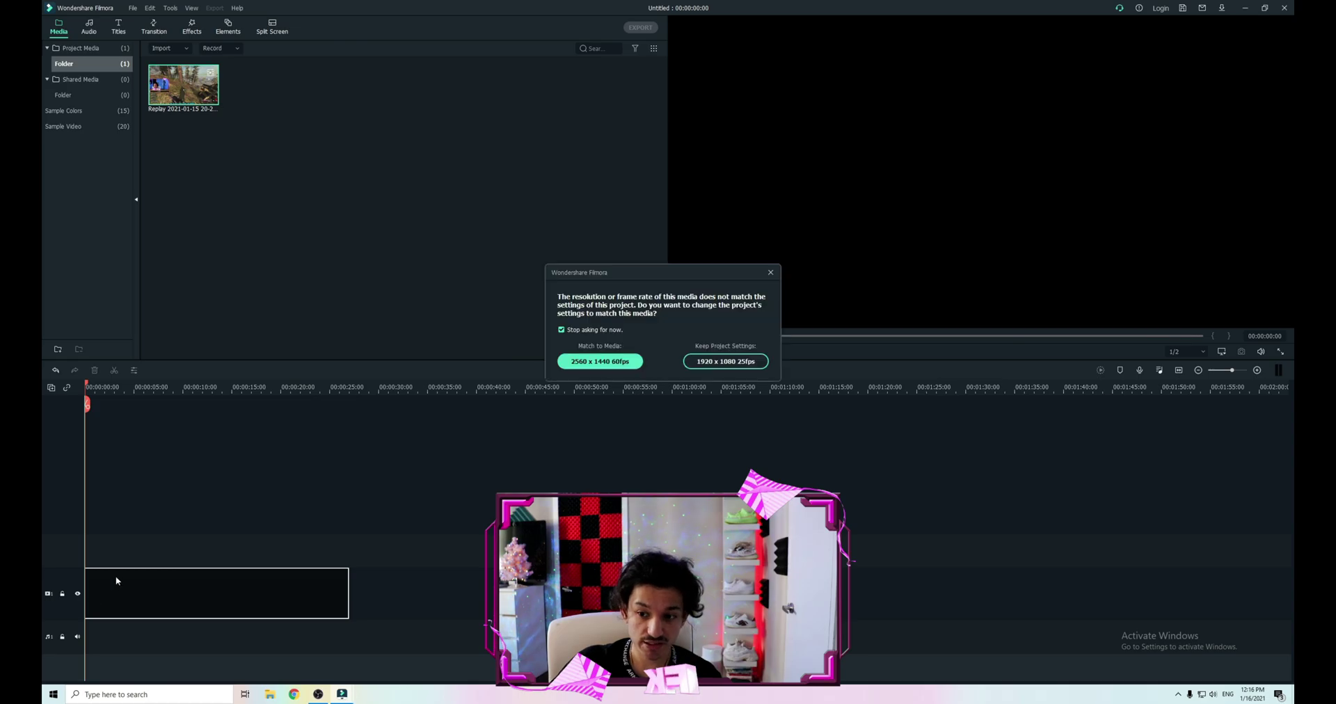
pyautogui.click(133, 8)
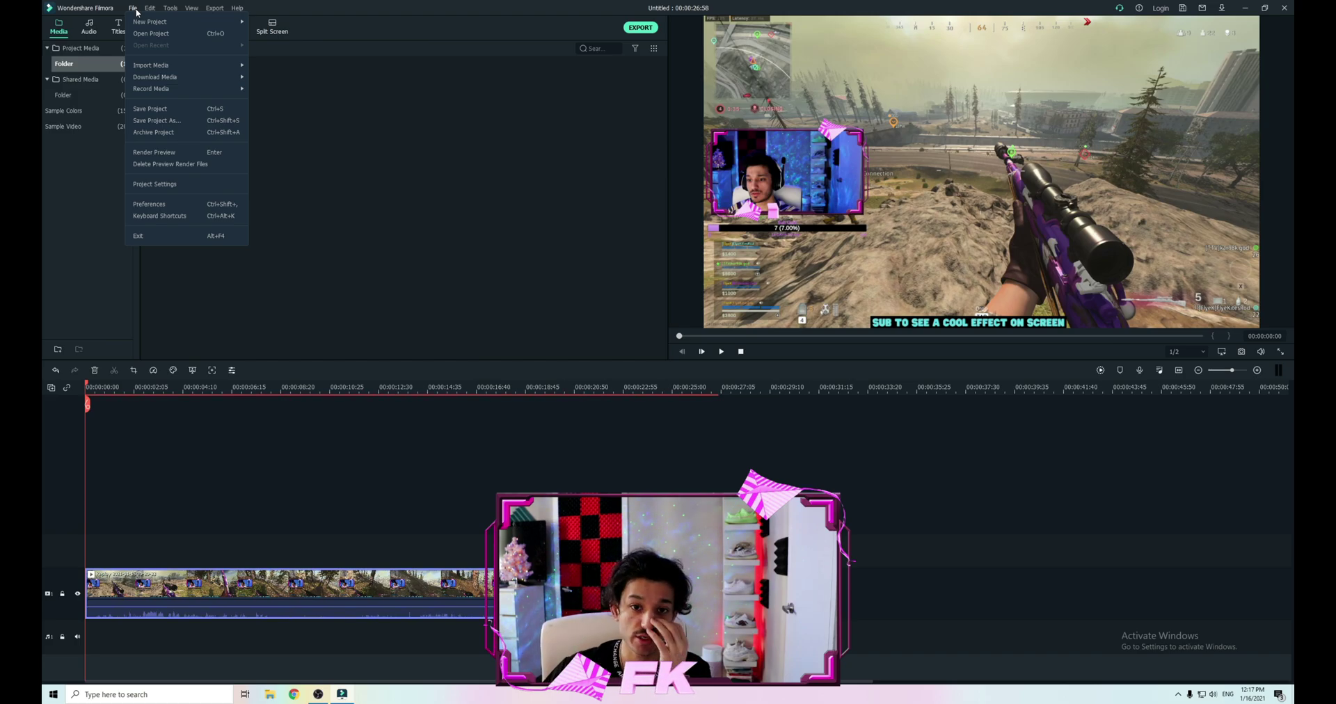
# Set the project to 1080 x 1920 portrait at 60 fps
pyautogui.click(144, 183)
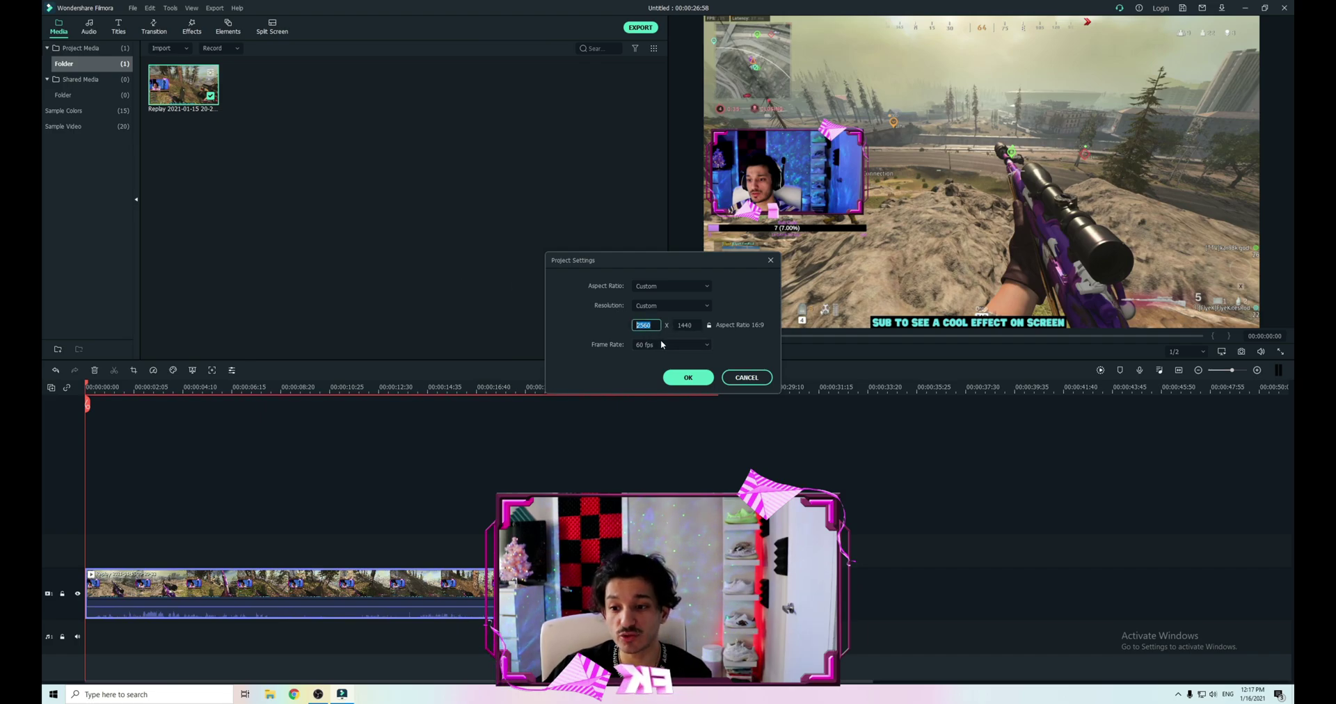
pyautogui.write('1080')
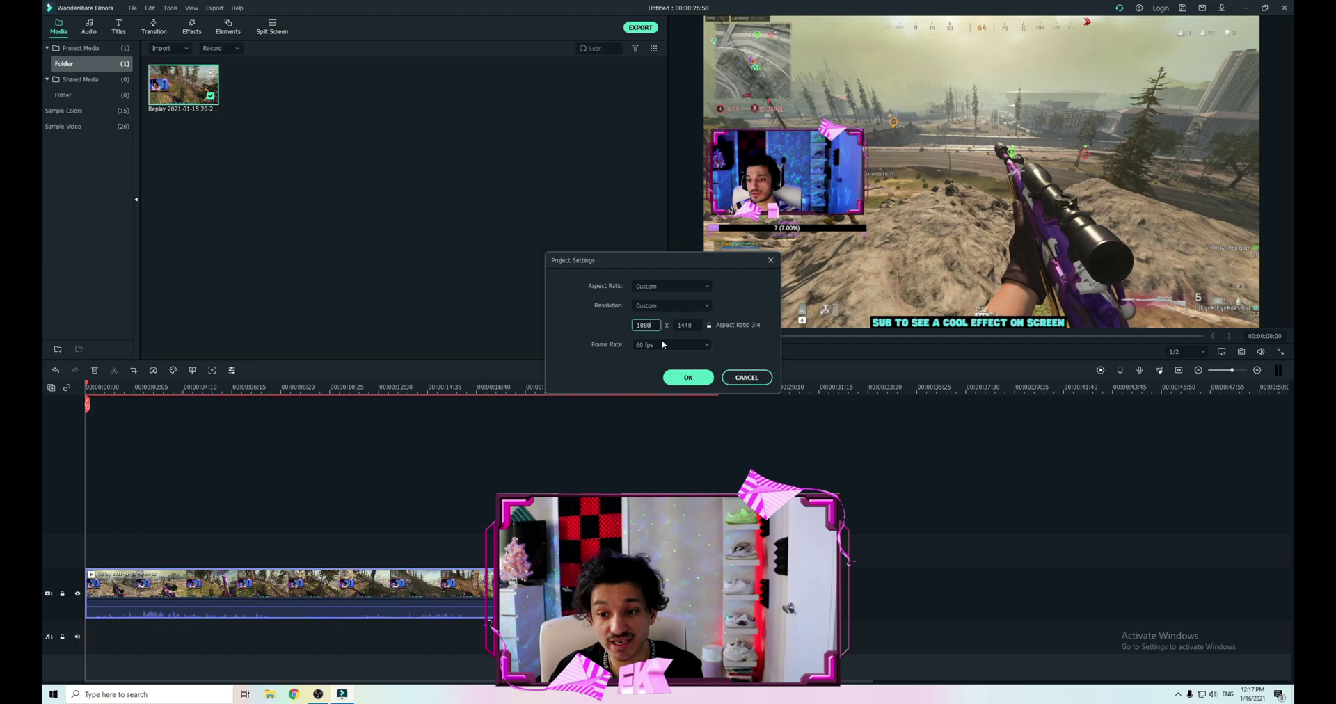
pyautogui.press('Tab')
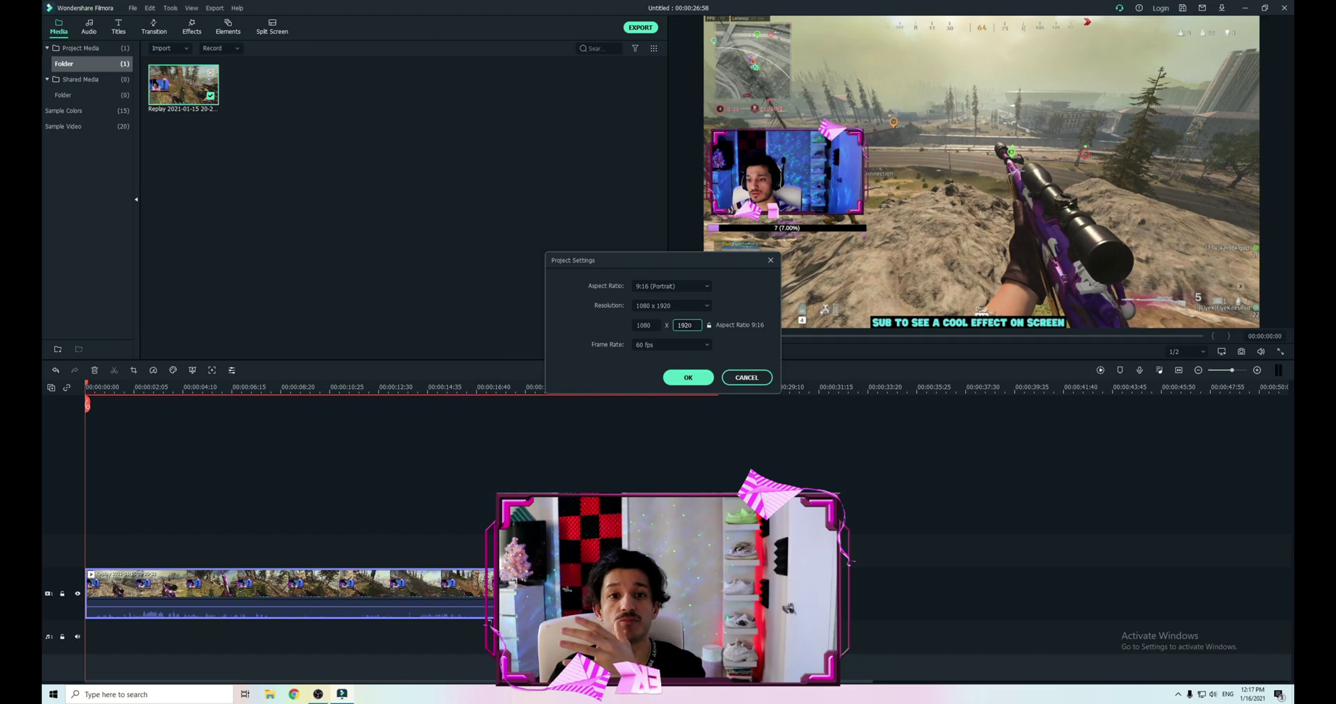
pyautogui.click(687, 378)
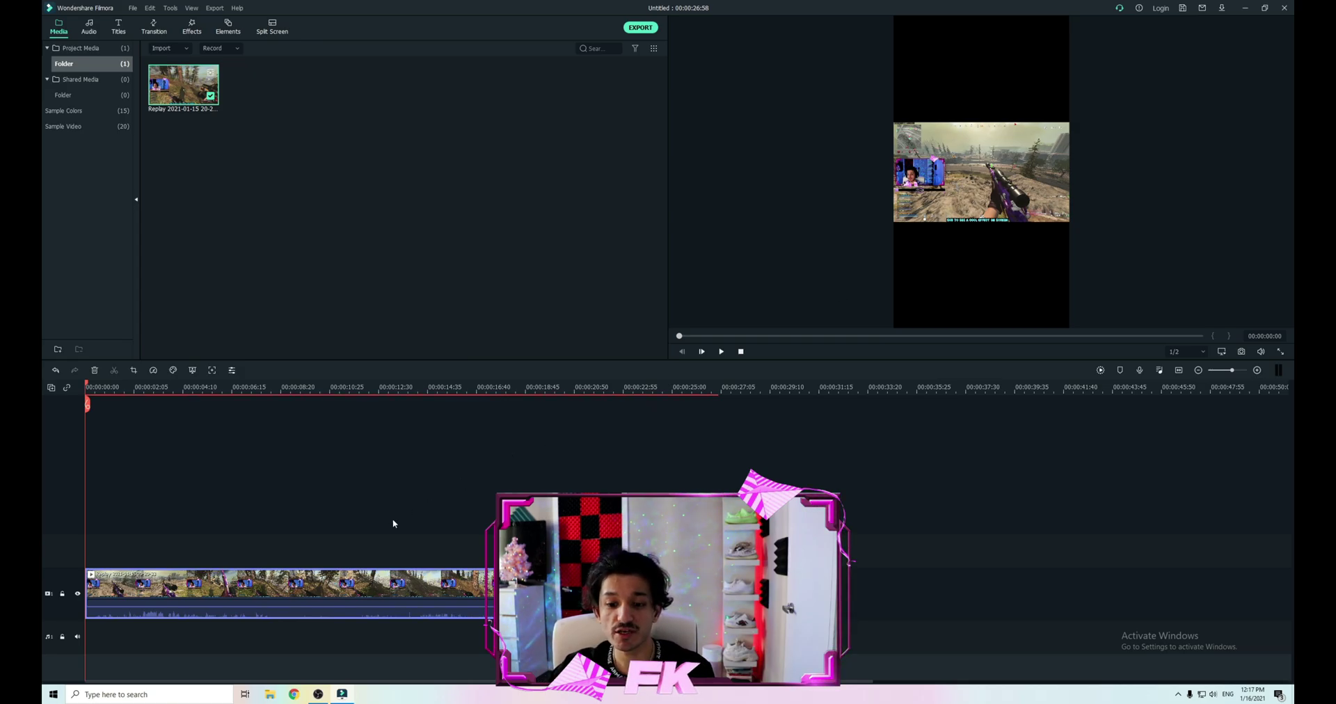
# Stack a second copy of the clip above and crop it to just the webcam feed
pyautogui.click(290, 546)
pyautogui.click(213, 576)
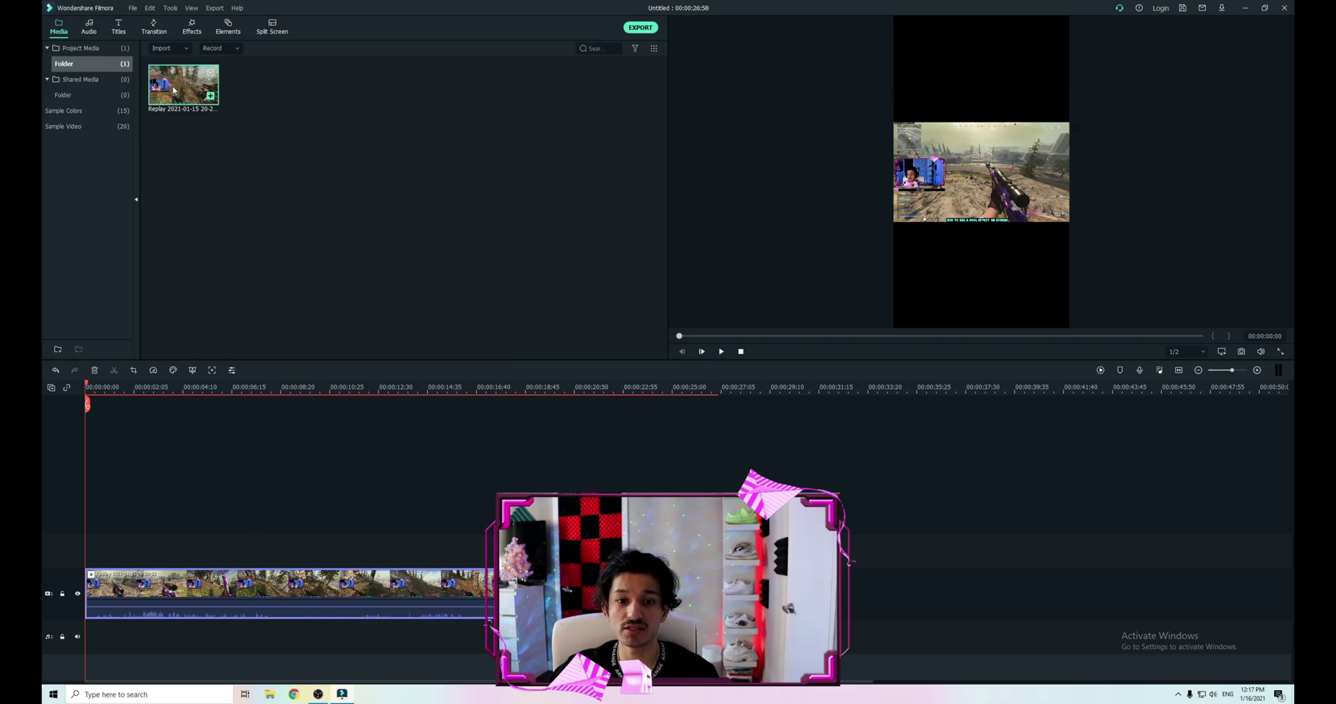
pyautogui.moveTo(139, 581); pyautogui.dragTo(87, 544)
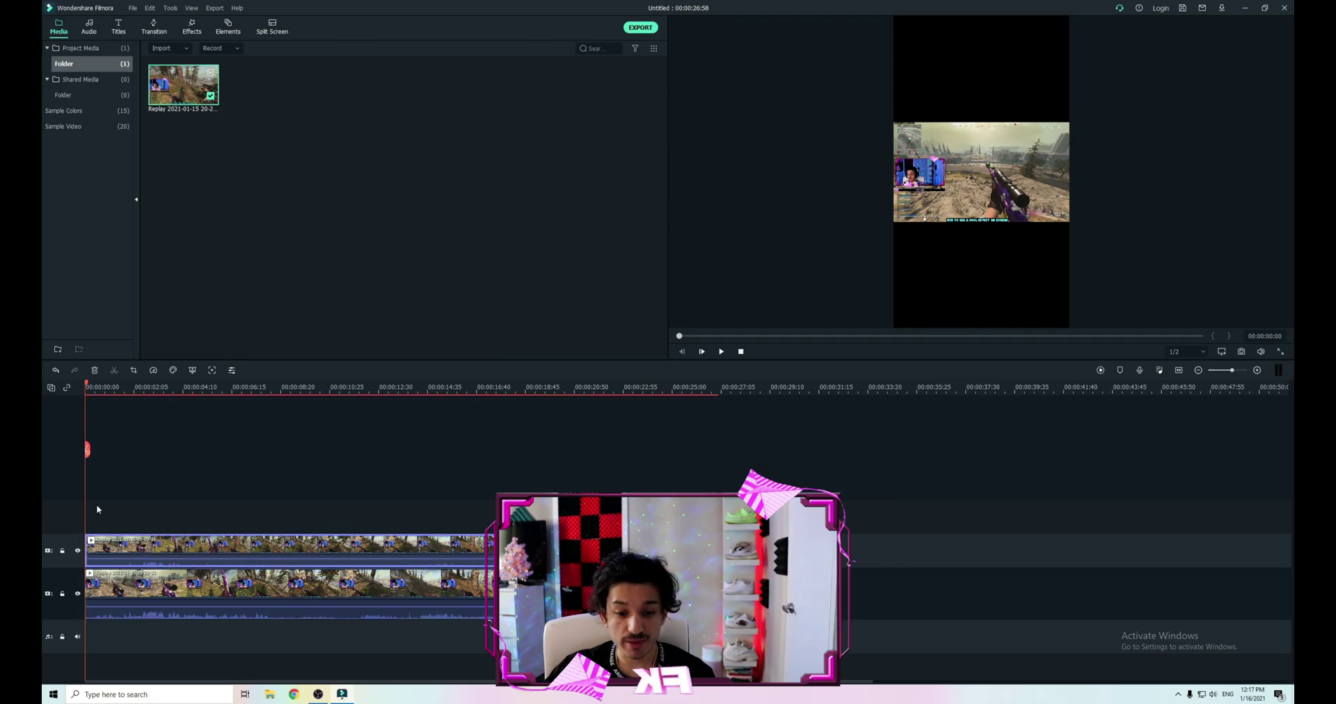
pyautogui.moveTo(87, 450); pyautogui.dragTo(103, 450)
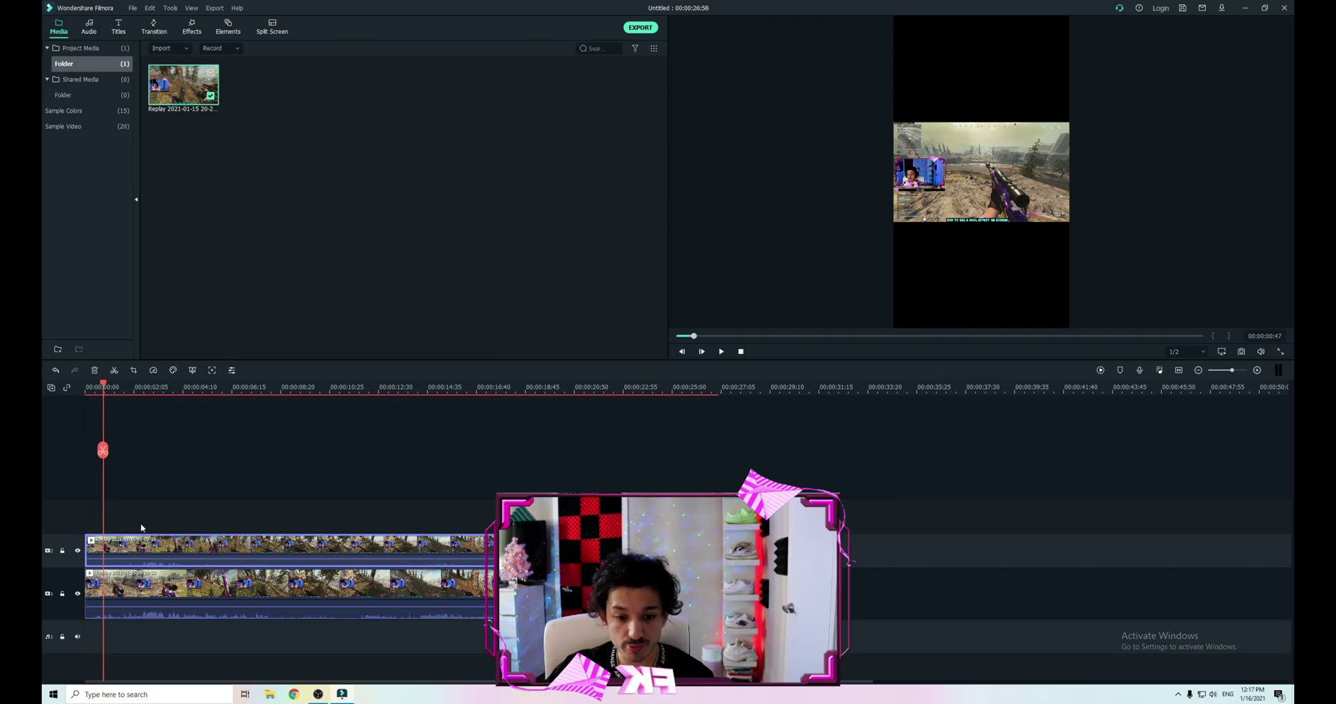
pyautogui.click(133, 371)
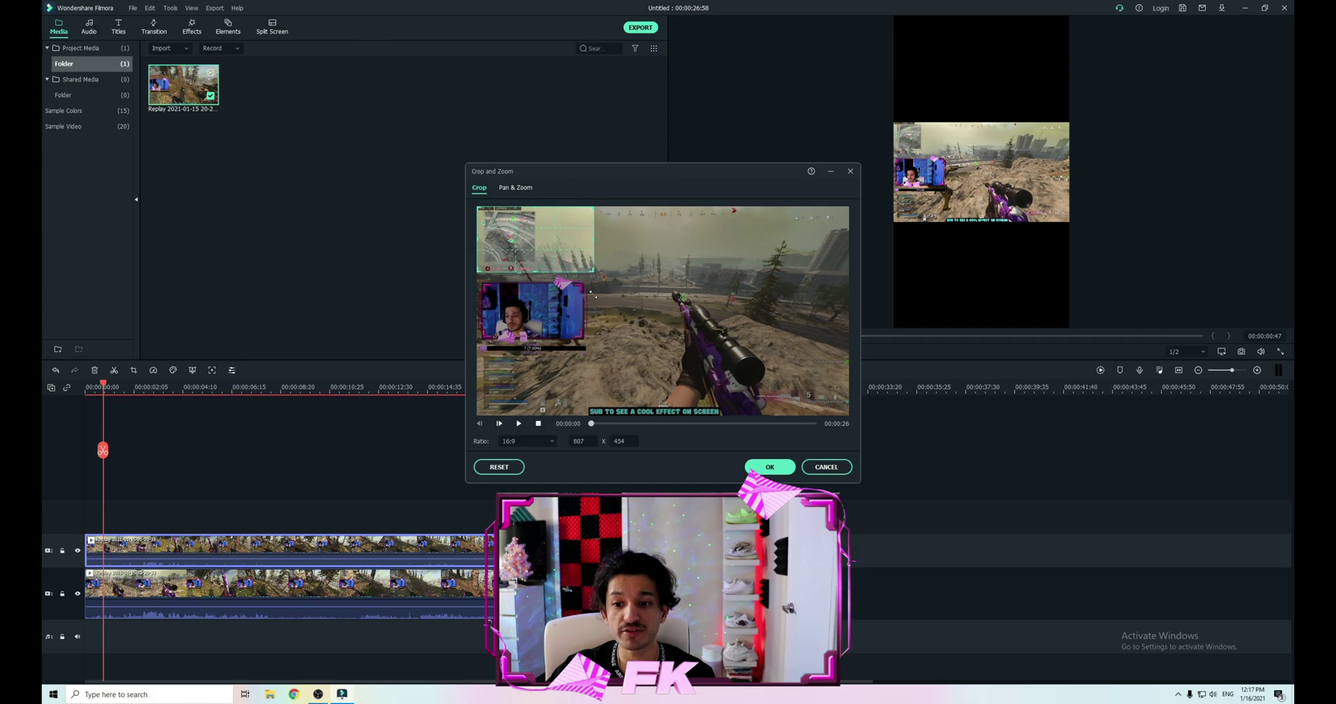
pyautogui.moveTo(545, 252); pyautogui.dragTo(545, 315)
pyautogui.click(769, 467)
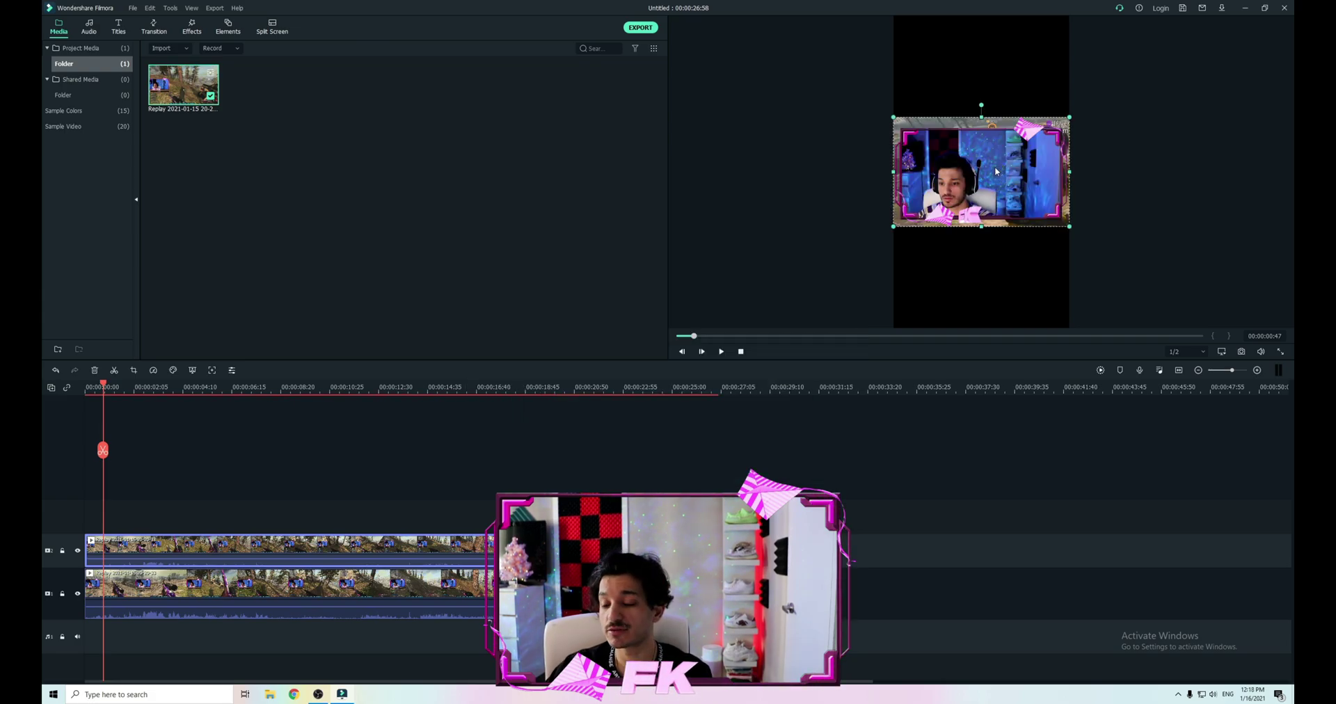
# Move the webcam to the frame's top and enlarge the gameplay directly beneath it
pyautogui.moveTo(984, 176); pyautogui.dragTo(981, 71)
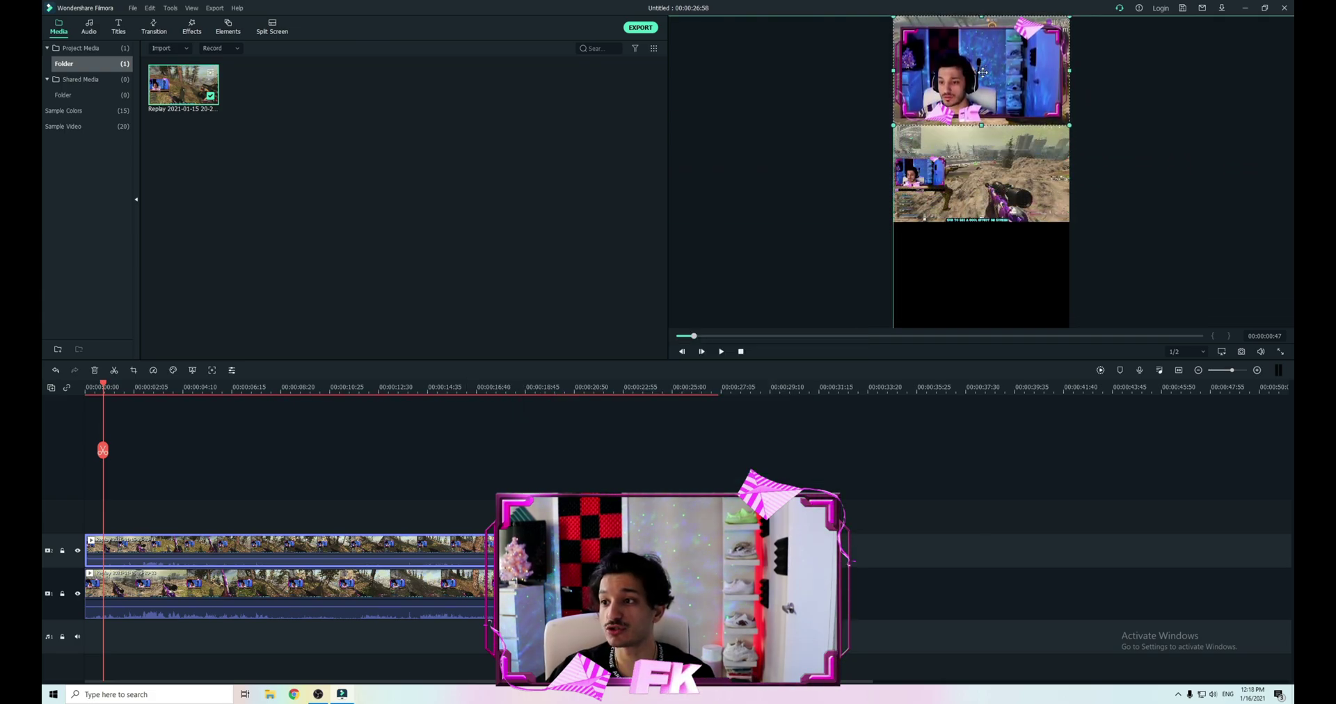
pyautogui.click(988, 186)
pyautogui.moveTo(963, 182); pyautogui.dragTo(963, 212)
pyautogui.moveTo(893, 251); pyautogui.dragTo(787, 319)
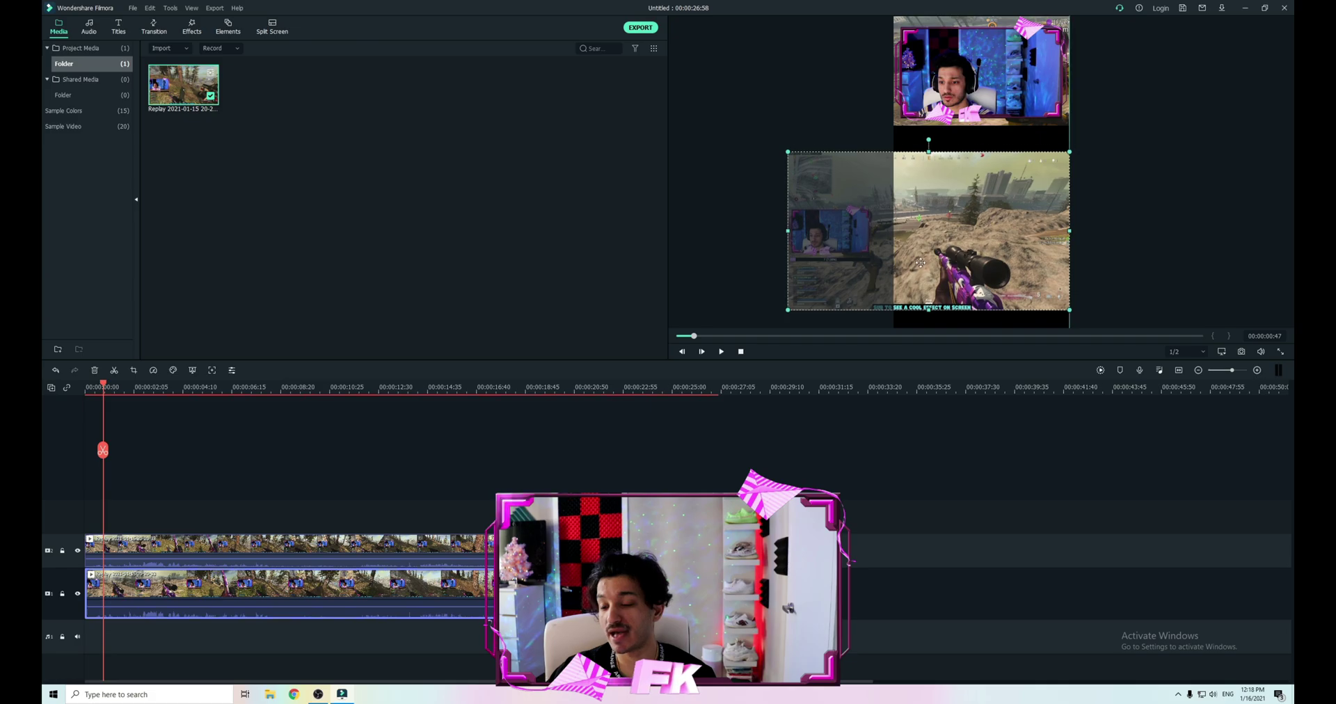
pyautogui.moveTo(932, 230); pyautogui.dragTo(939, 203)
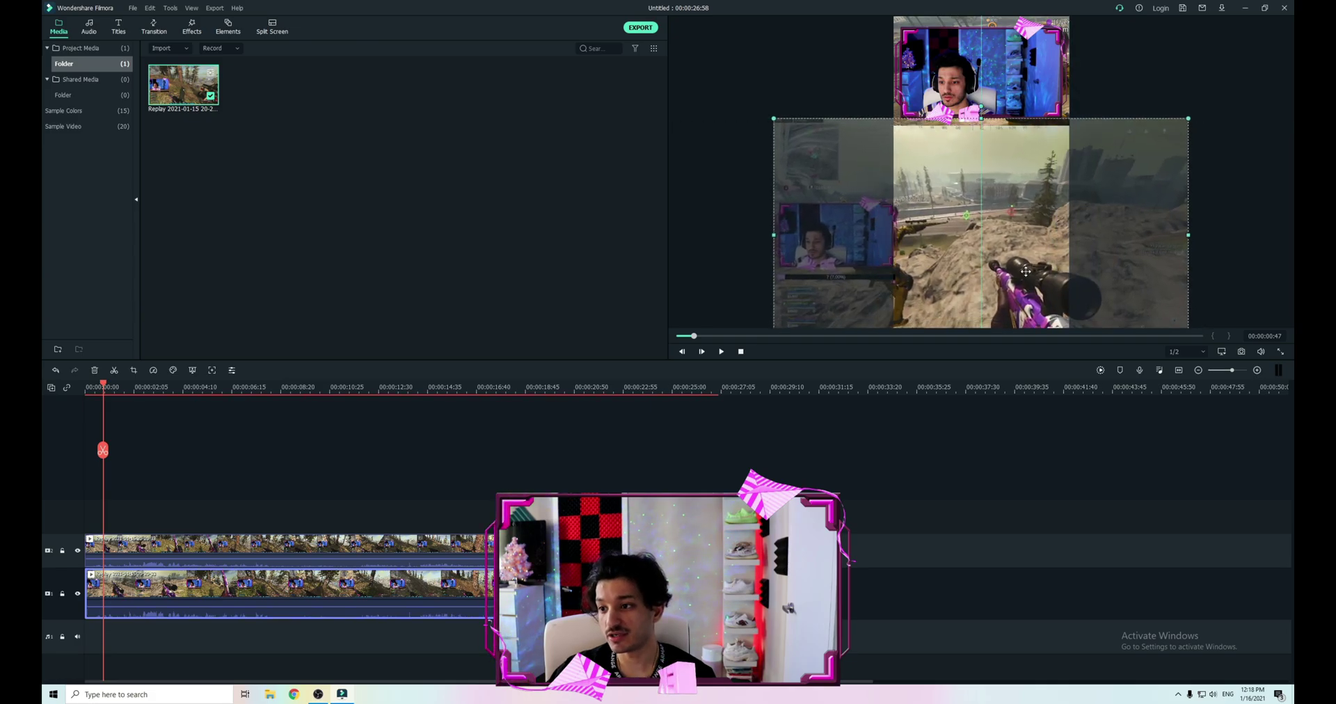
pyautogui.click(280, 513)
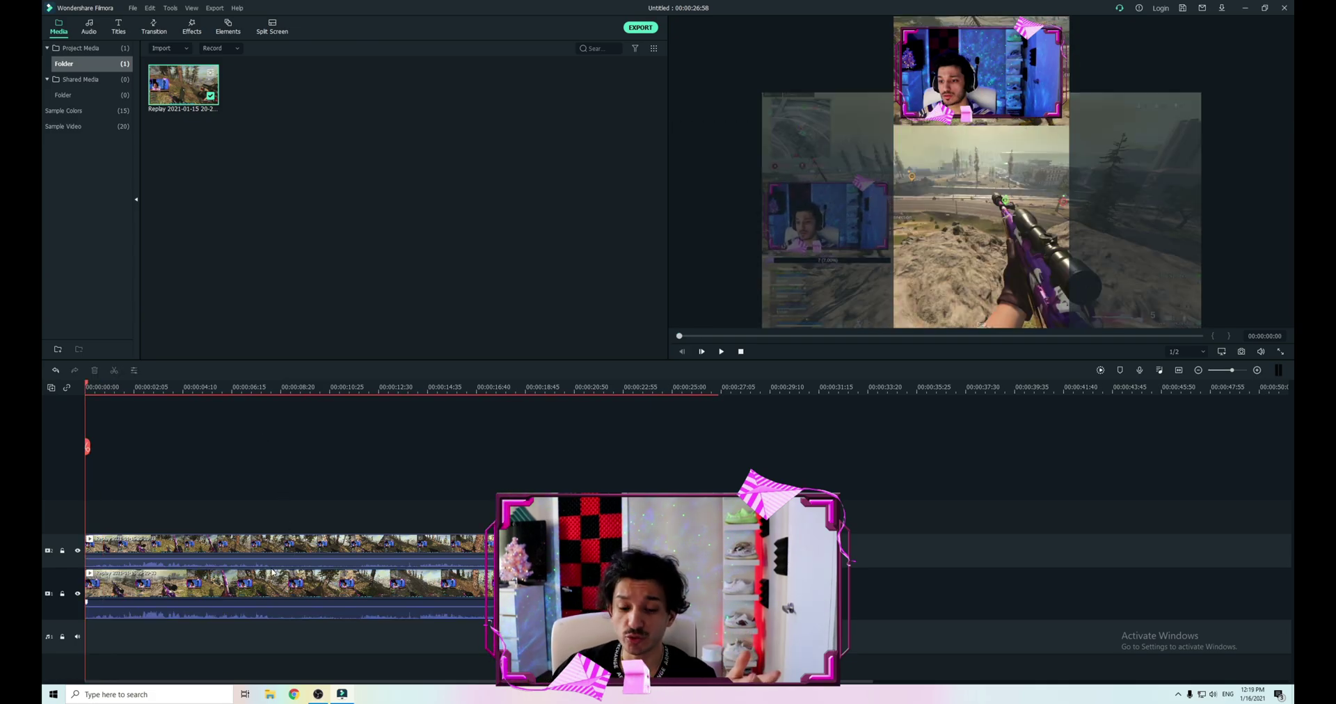
# Select the gameplay clip and play back the vertical edit to check it
pyautogui.click(211, 584)
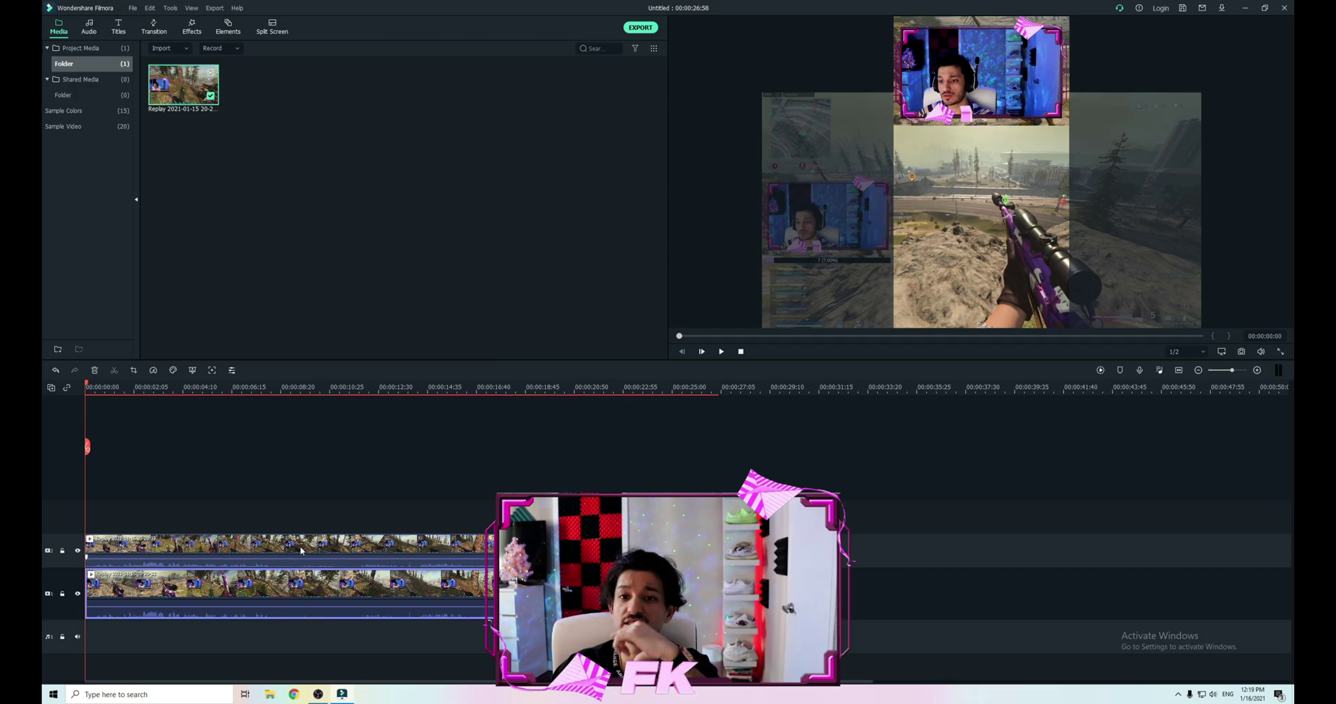
pyautogui.press('space')
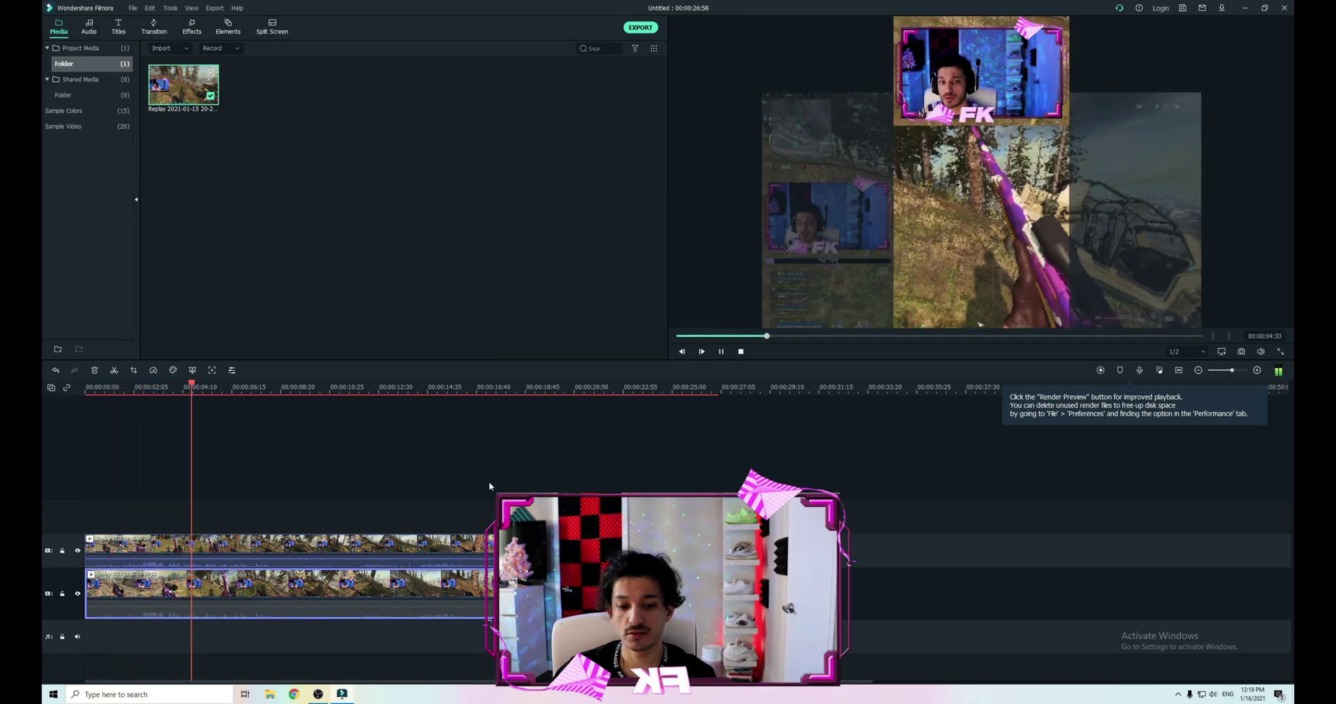
pyautogui.press('space')
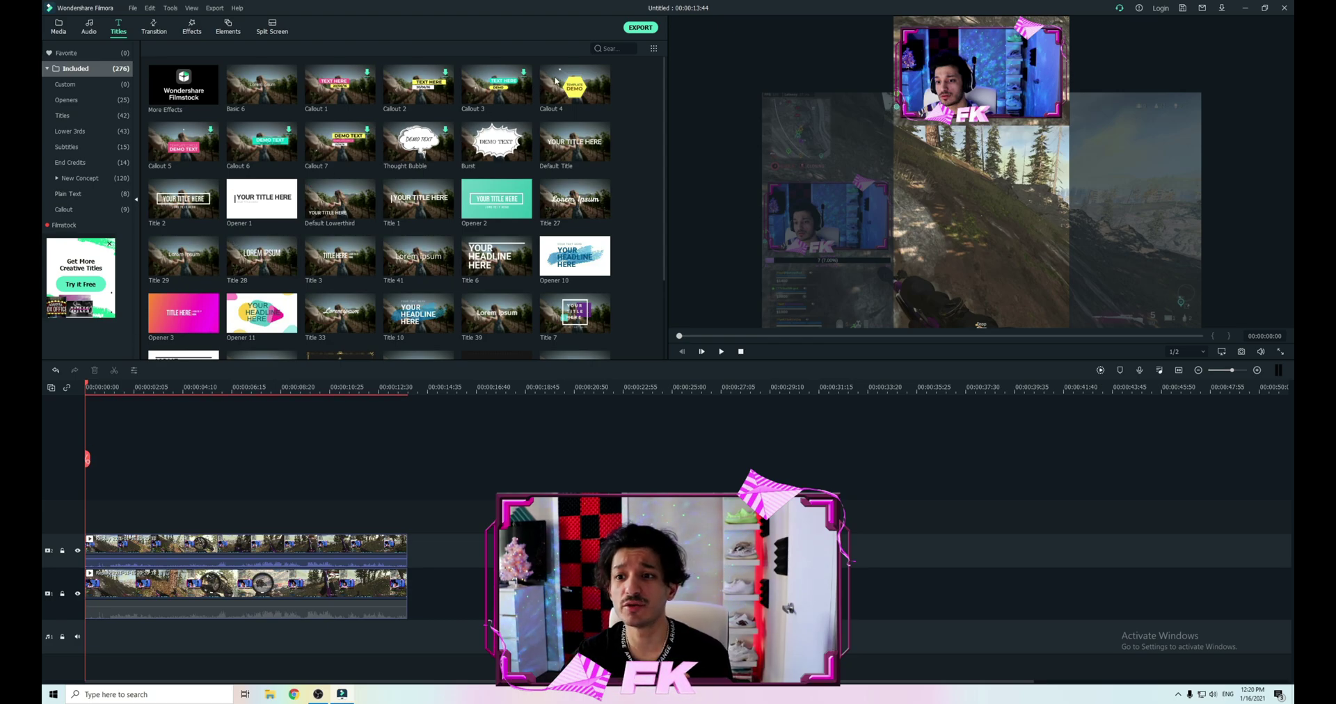
# Confirm the MP4 export's 1080x1920, 60 fps encoding settings
pyautogui.click(640, 28)
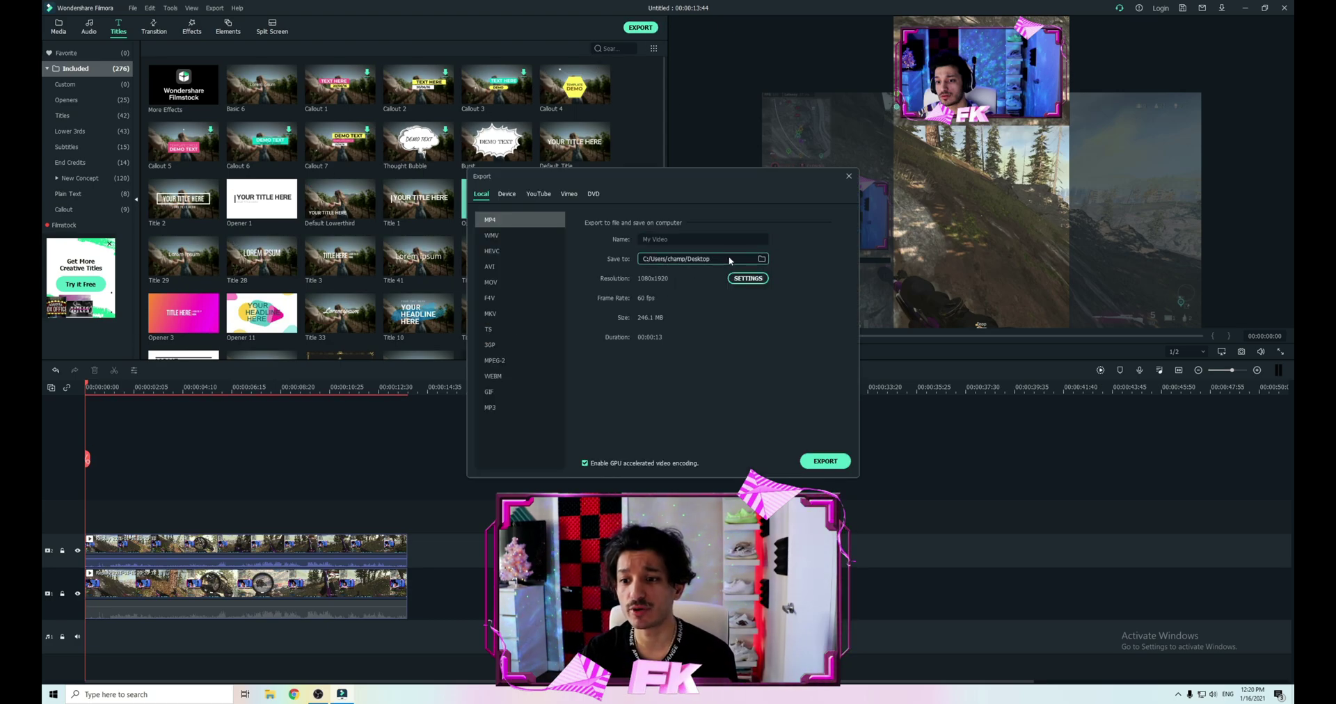
pyautogui.click(748, 278)
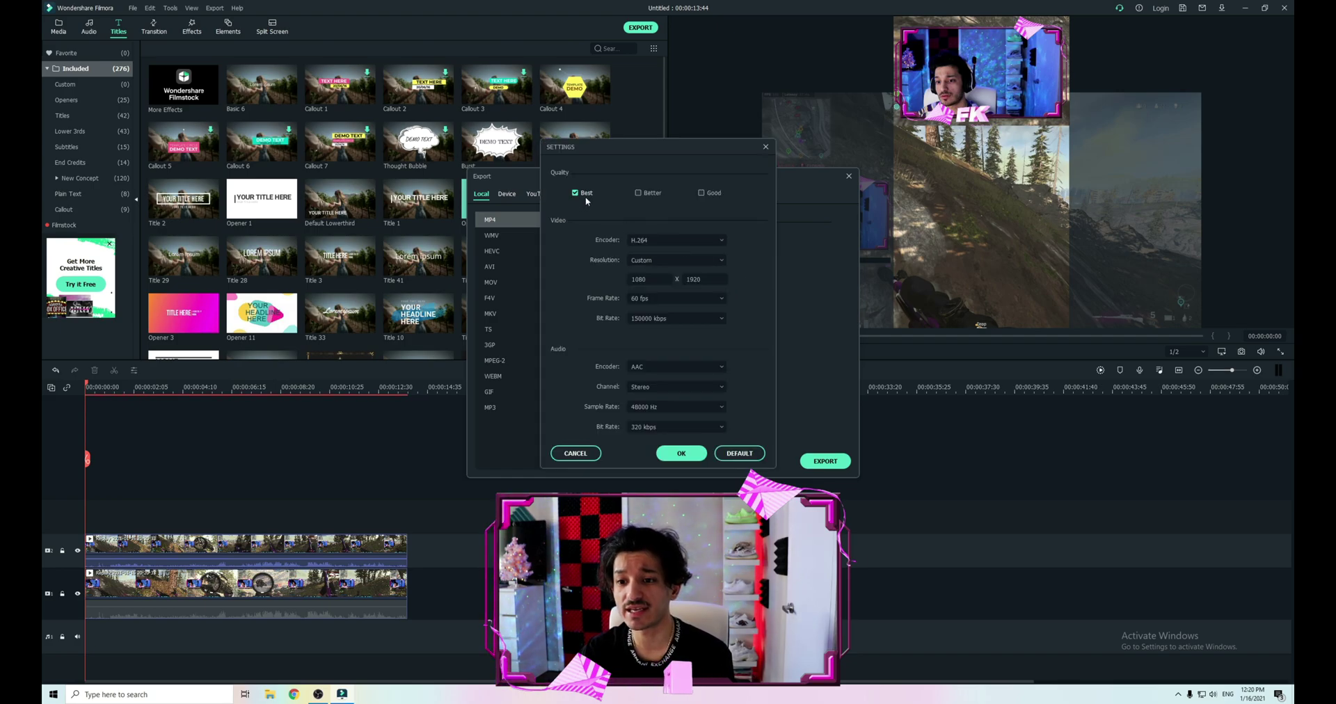
pyautogui.click(665, 456)
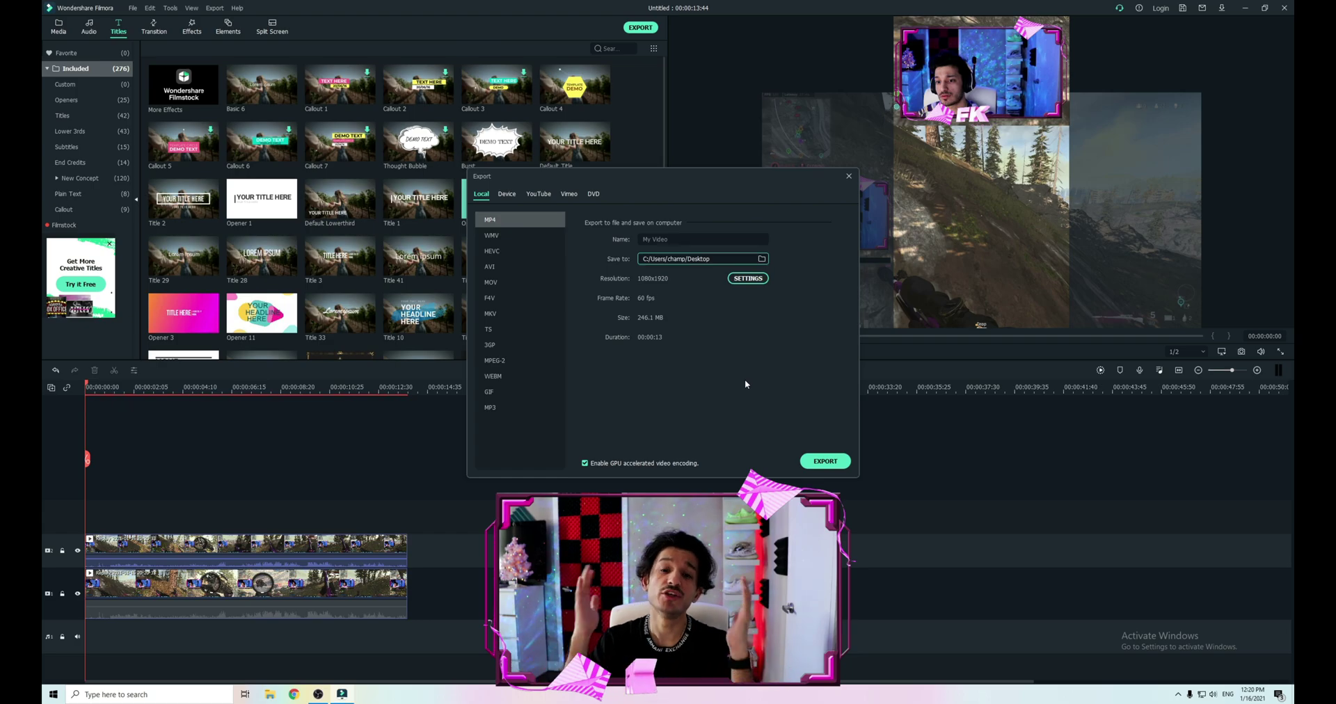